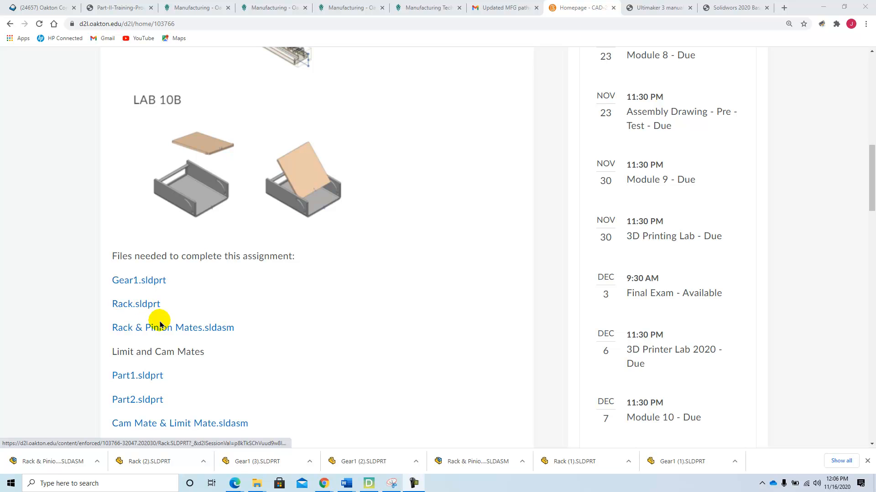
- Download the Gear1, Rack and Rack & Pinion Mates files from the course page and open the downloaded Gear1 part
left_click(155, 281)
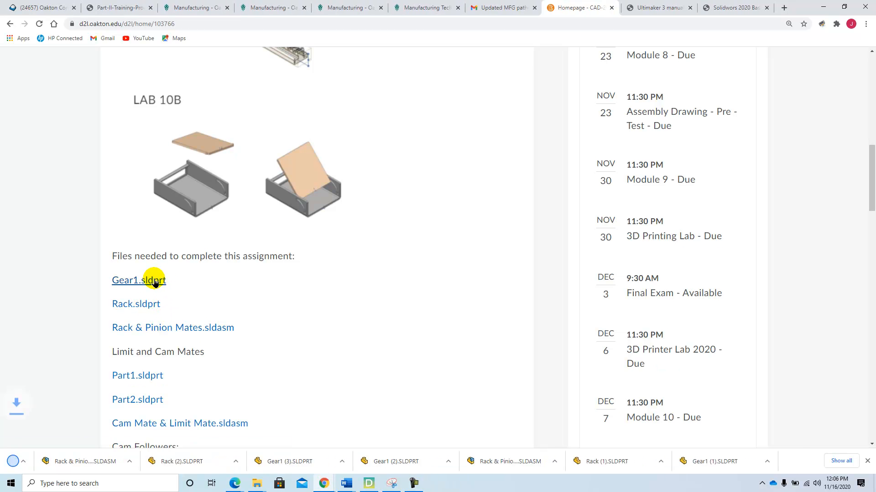
left_click(150, 305)
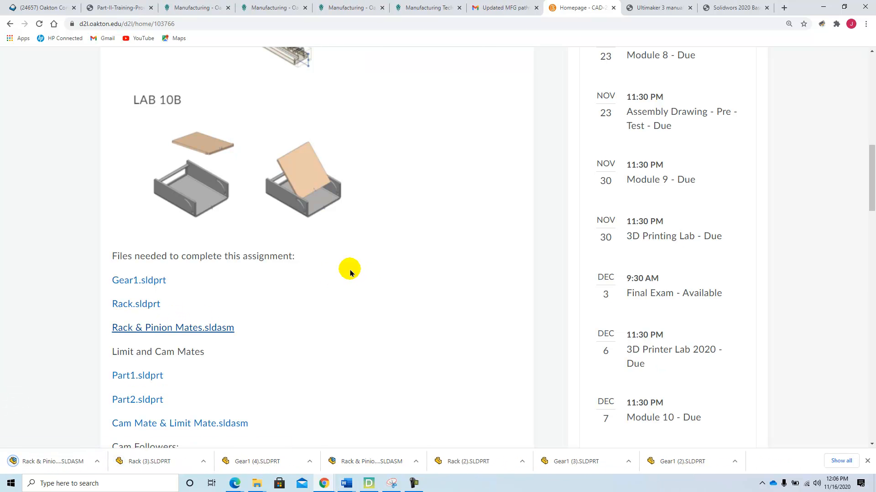
left_click(309, 461)
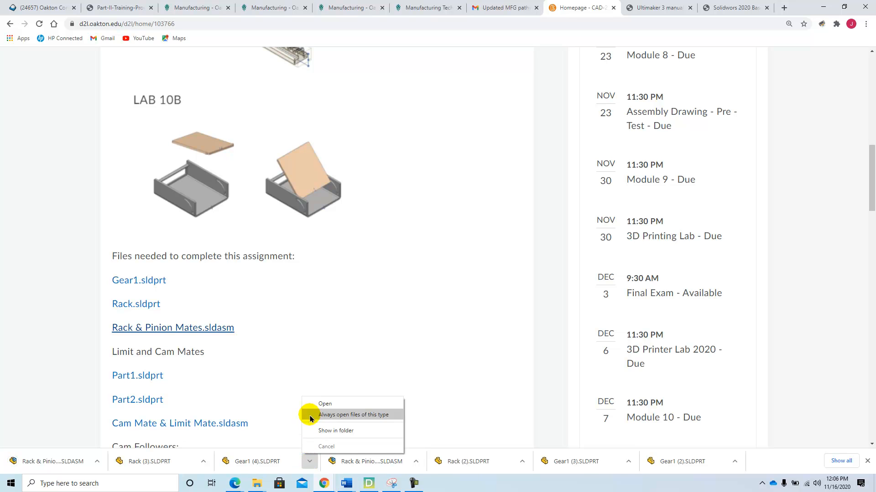
left_click(313, 405)
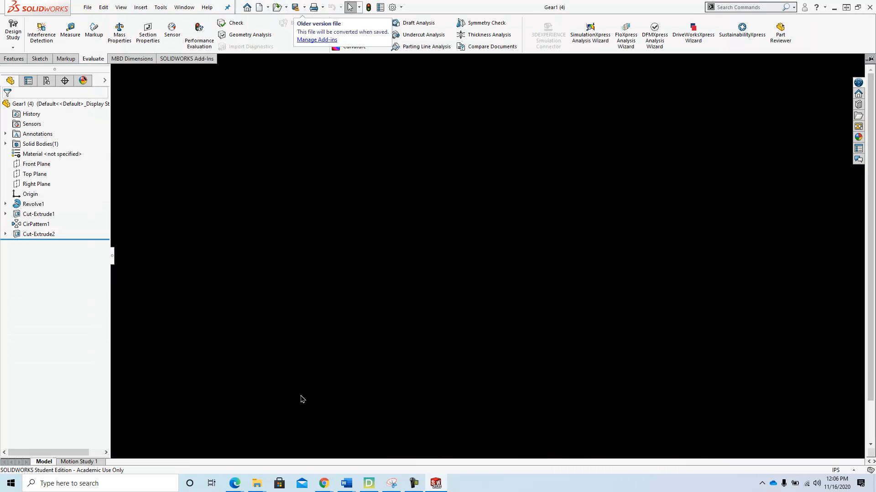
- Open the downloaded Rack (3) part file
left_click(87, 7)
left_click(105, 32)
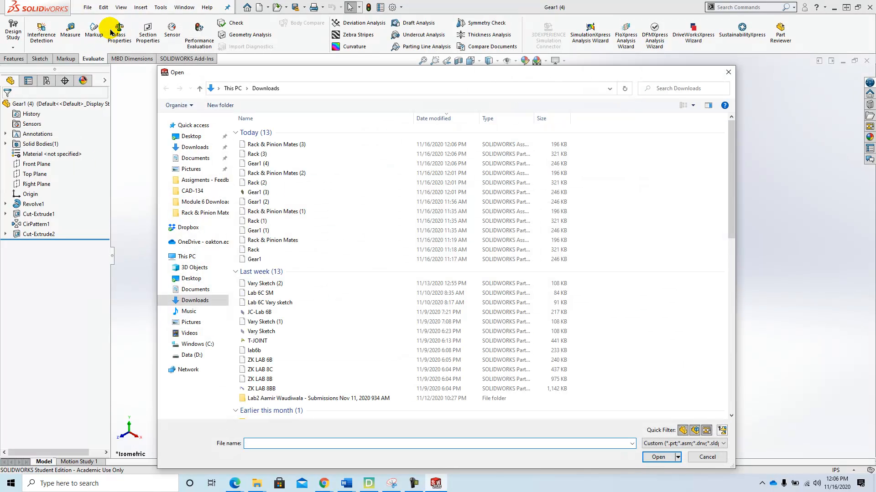
left_click(252, 154)
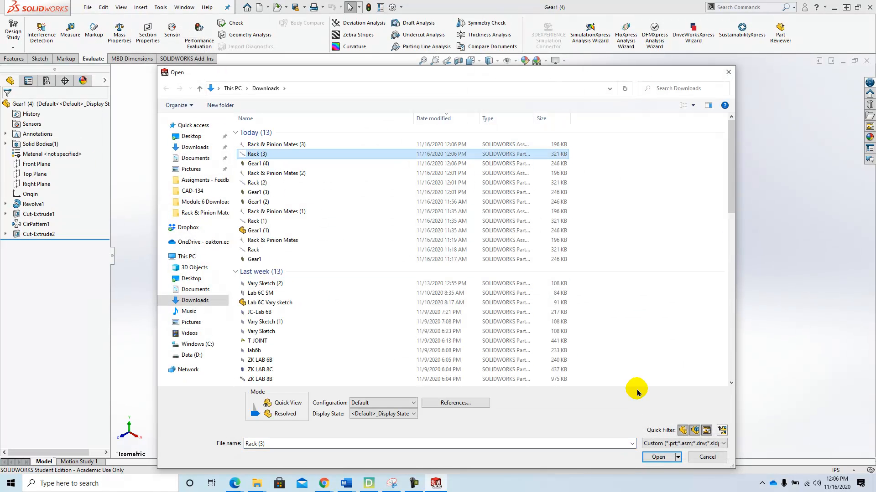
left_click(660, 456)
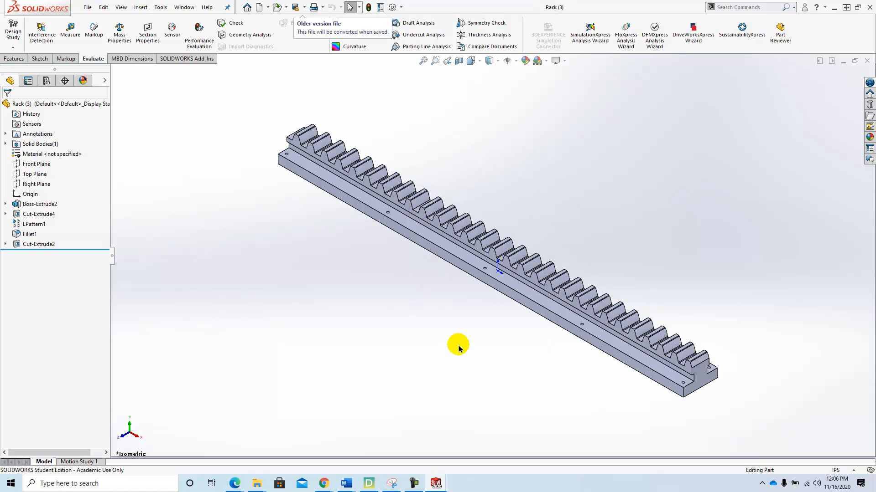
- Open the downloaded Rack & Pinion Mates (3) assembly
left_click(86, 8)
left_click(103, 32)
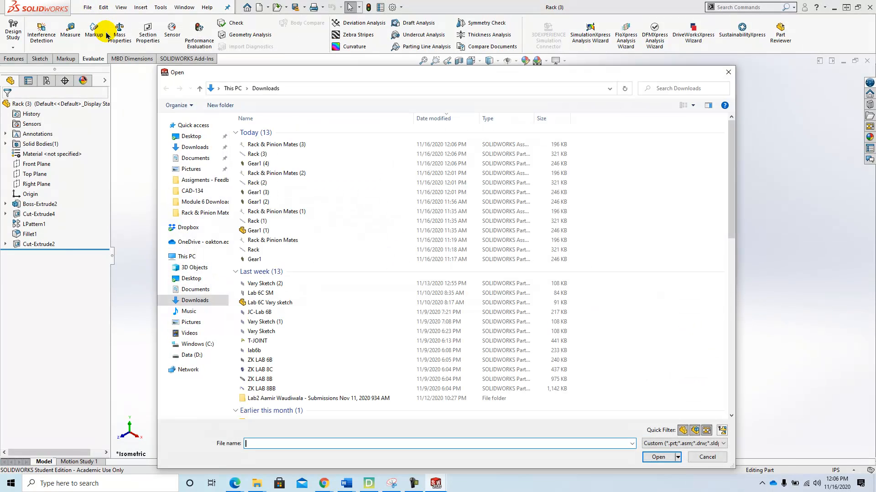
left_click(302, 144)
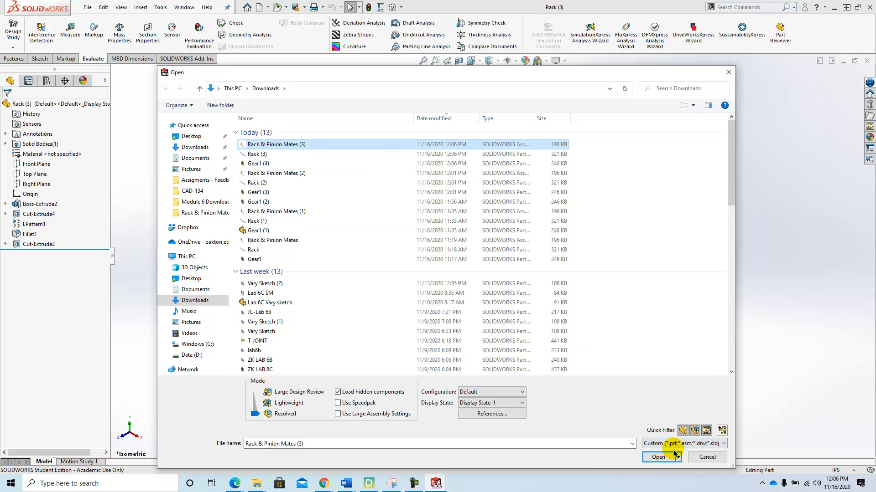
left_click(658, 458)
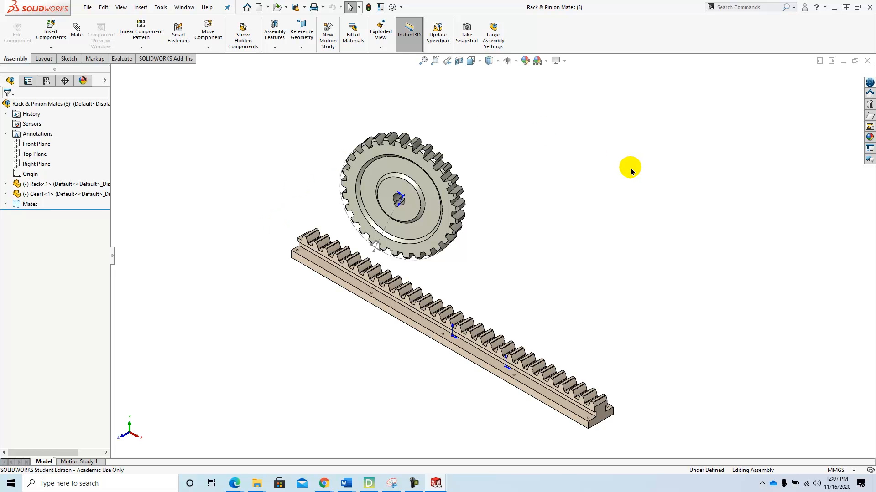
- Switch to the browser and read the Rack & Pinion standard mates instructions in the SOLIDWORKS 2020 tutorial PDF
mouse_move(325, 487)
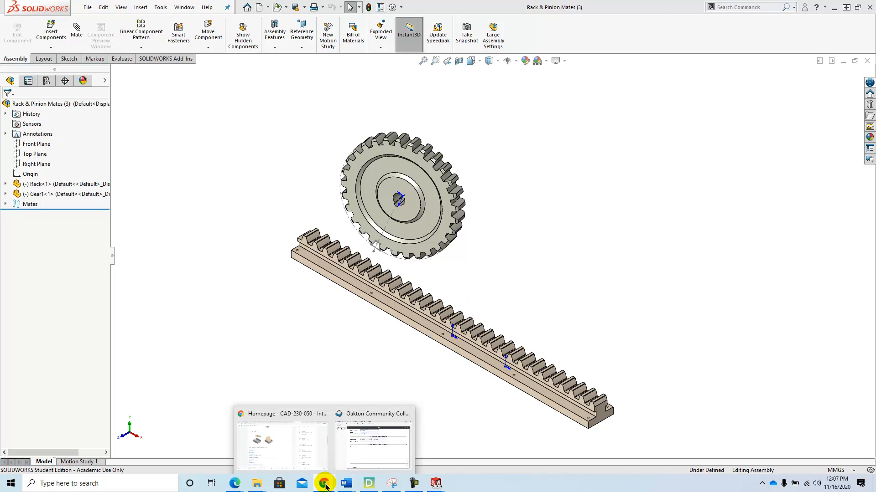
left_click(288, 449)
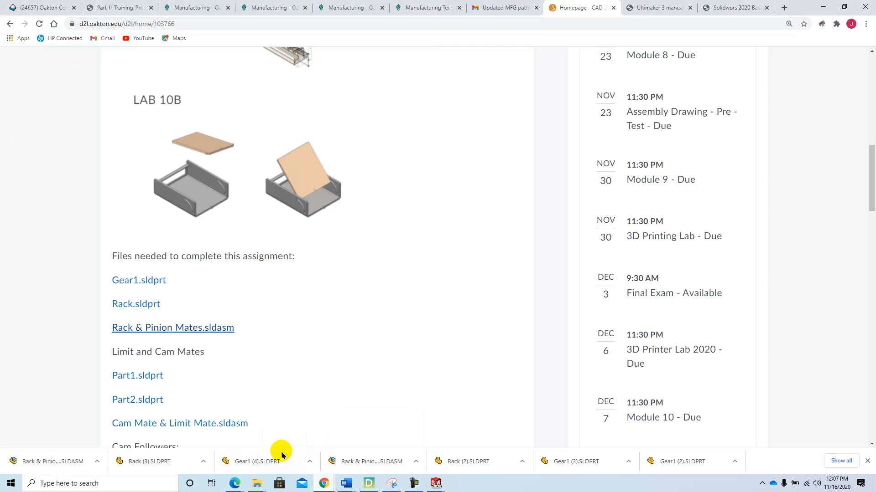
left_click(734, 13)
scroll(445, 297, "up", 10)
scroll(447, 300, "up", 20)
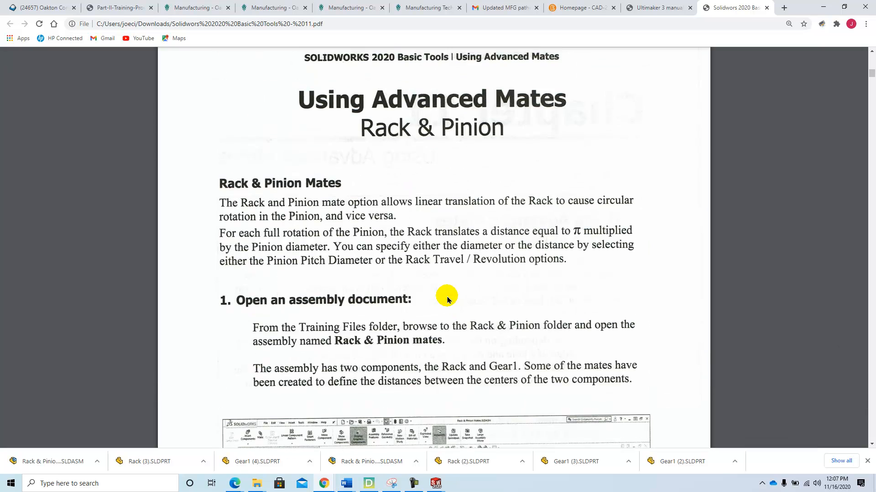
scroll(445, 296, "up", 4)
scroll(426, 277, "down", 3)
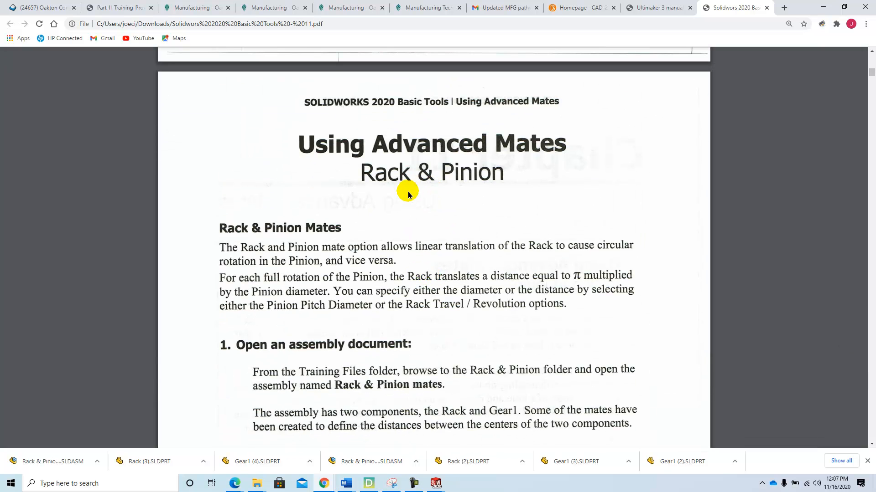
scroll(410, 189, "down", 7)
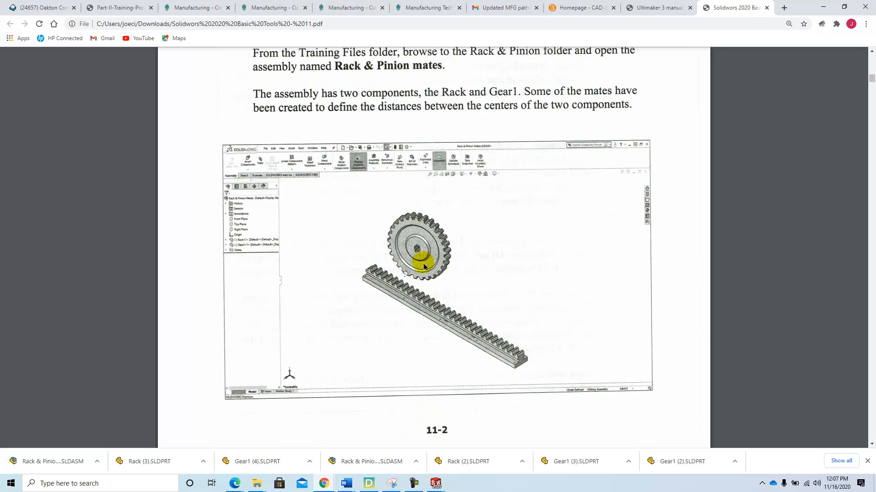
scroll(423, 307, "down", 8)
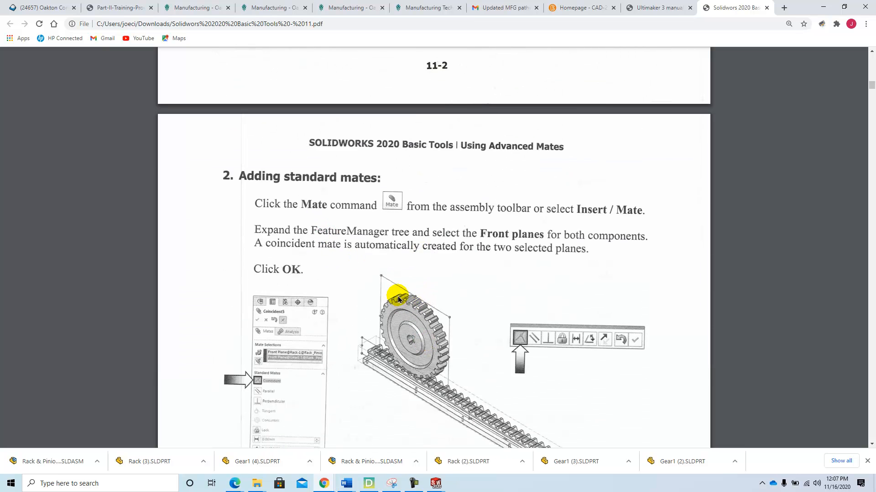
scroll(495, 253, "down", 2)
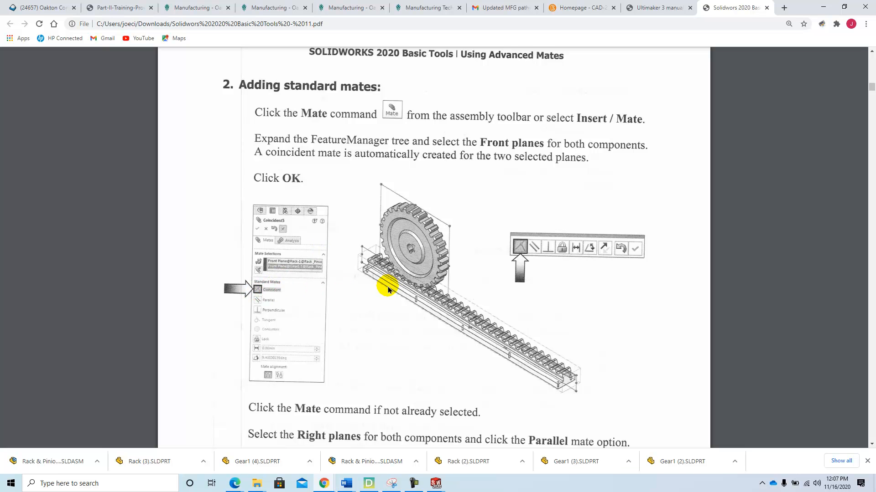
scroll(326, 333, "down", 2)
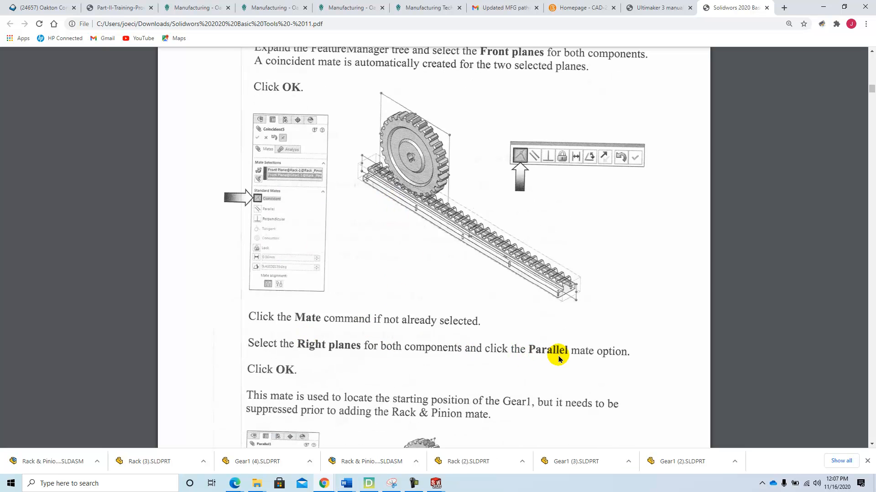
- Return to the assembly and add a coincident mate between the Front Planes of Rack and Gear1
left_click(435, 483)
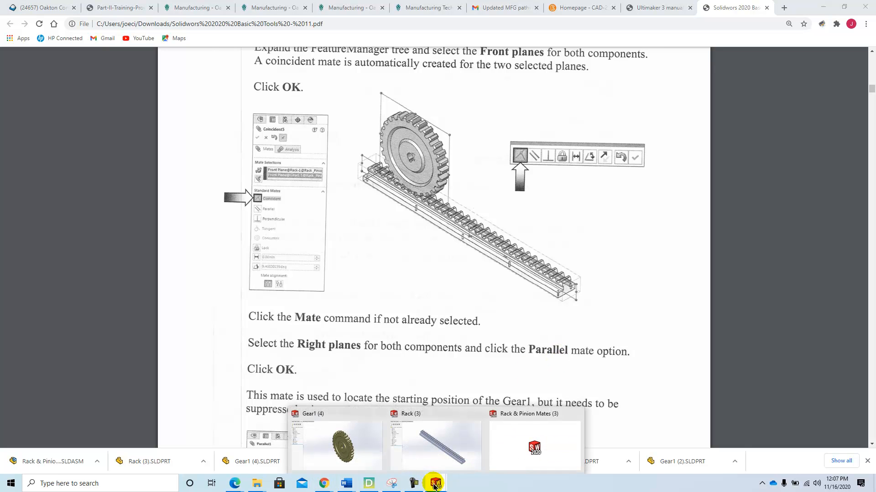
left_click(524, 462)
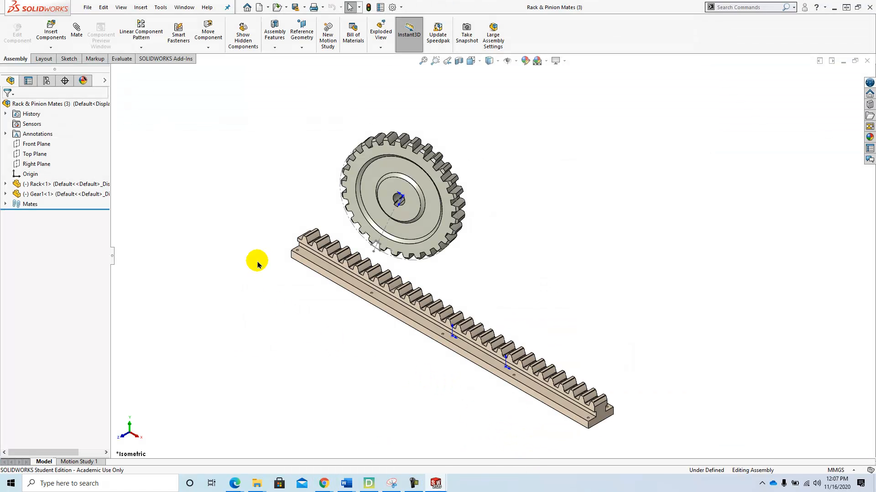
left_click(77, 36)
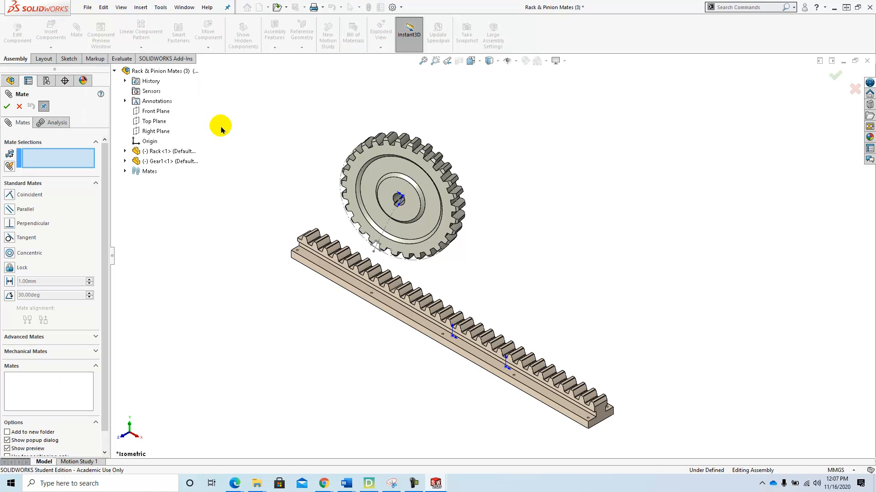
left_click(126, 152)
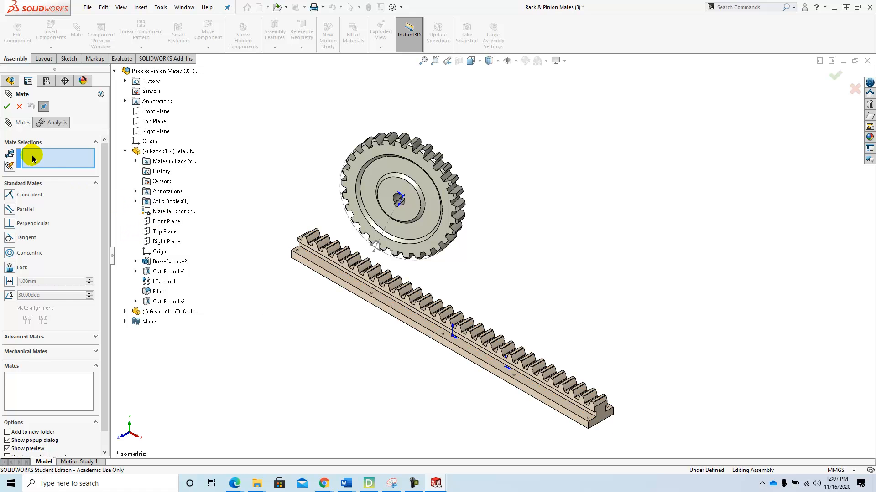
left_click(165, 223)
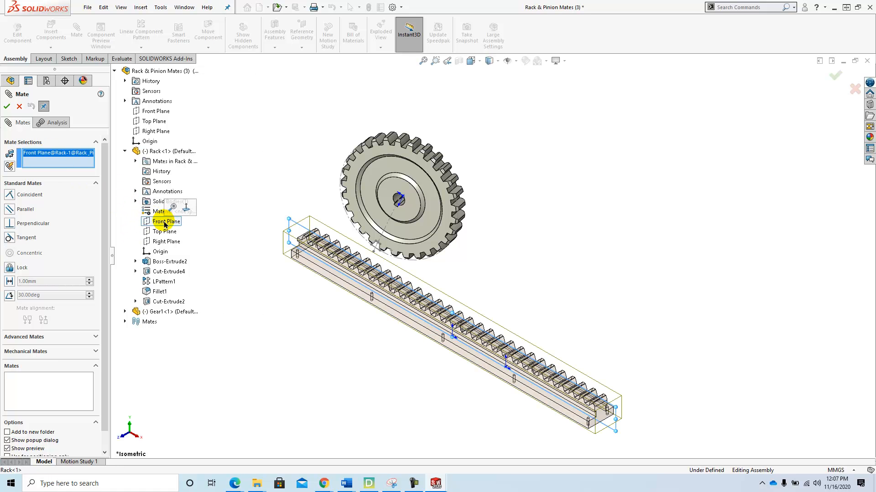
left_click(125, 313)
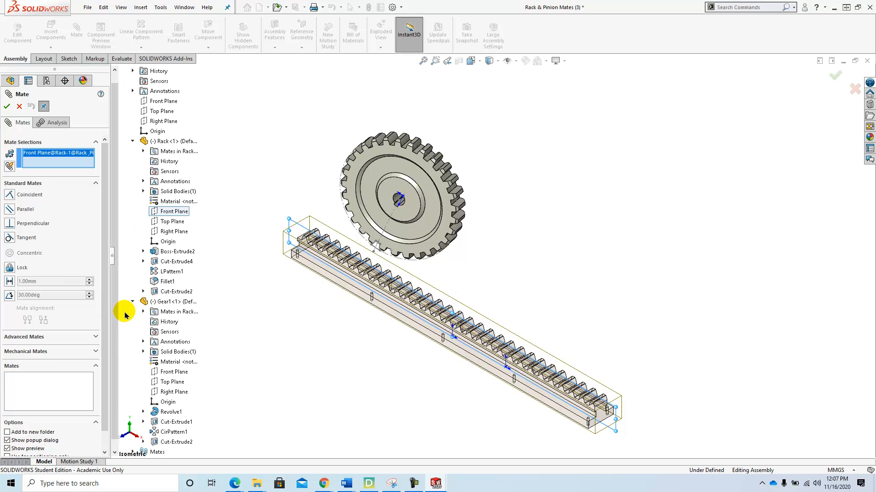
left_click(176, 373)
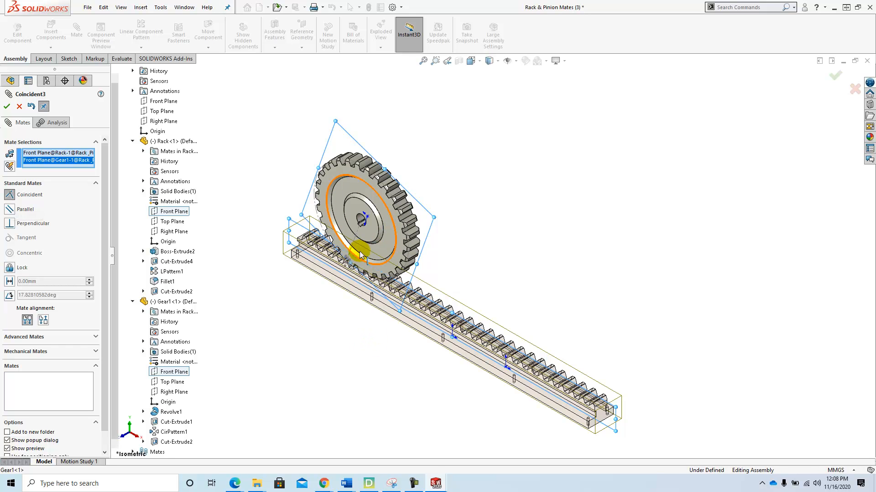
left_click(6, 107)
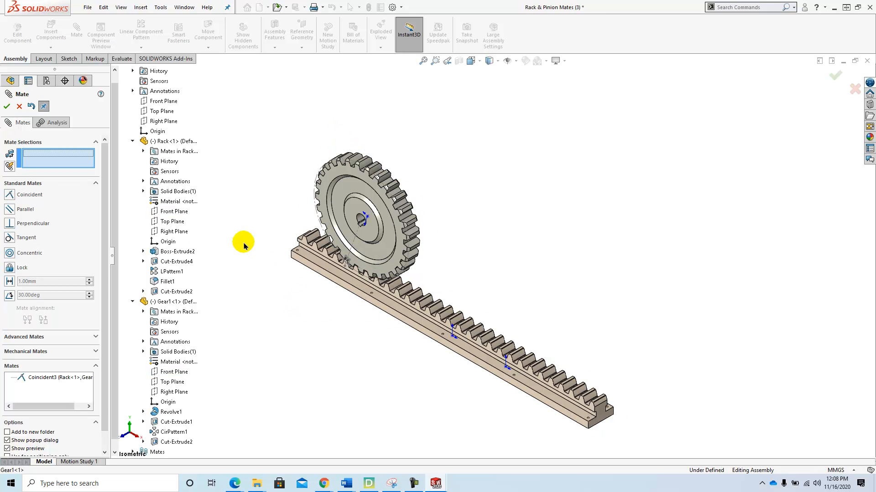
- Add a parallel mate between the Front Planes of Rack and Gear1, then close the Mate command
left_click(176, 213)
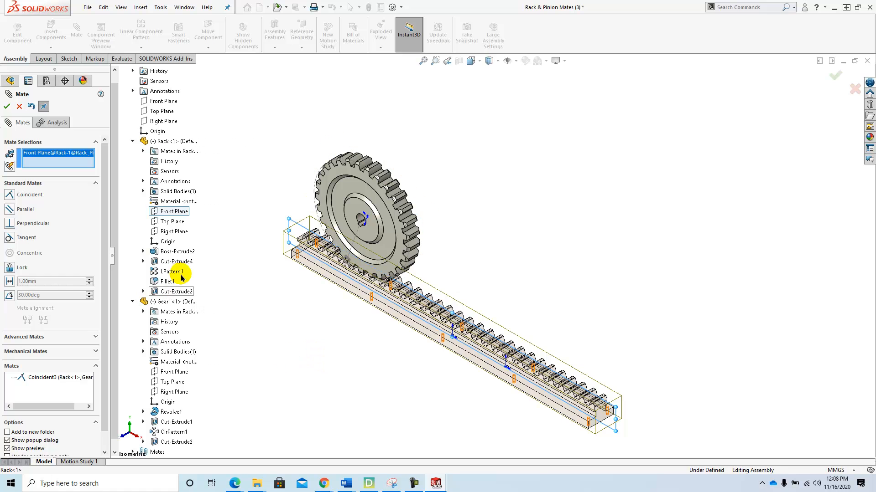
left_click(185, 373)
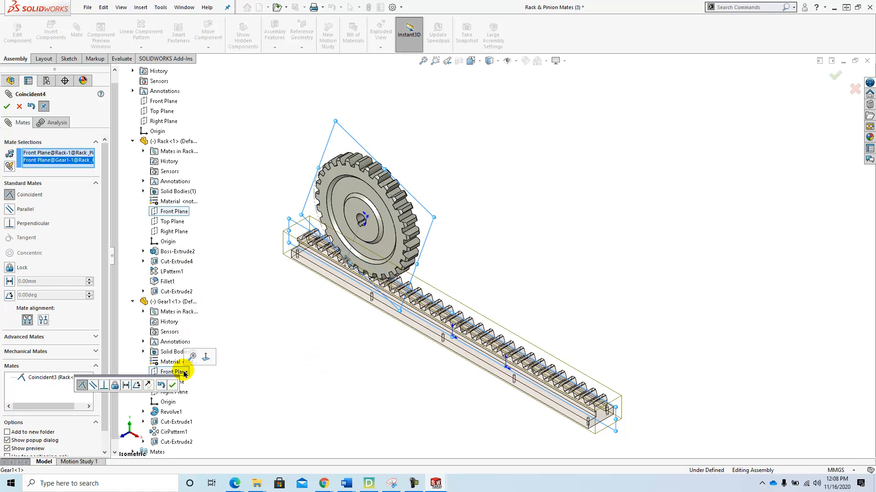
left_click(9, 208)
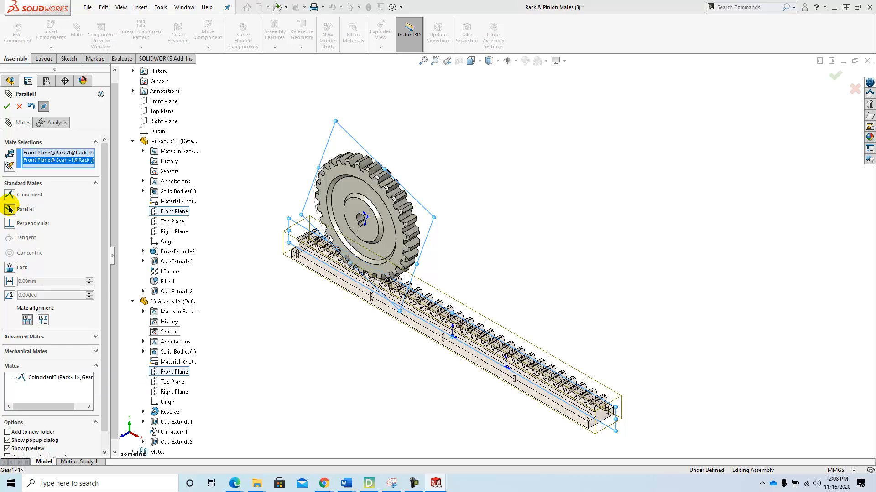
left_click(5, 107)
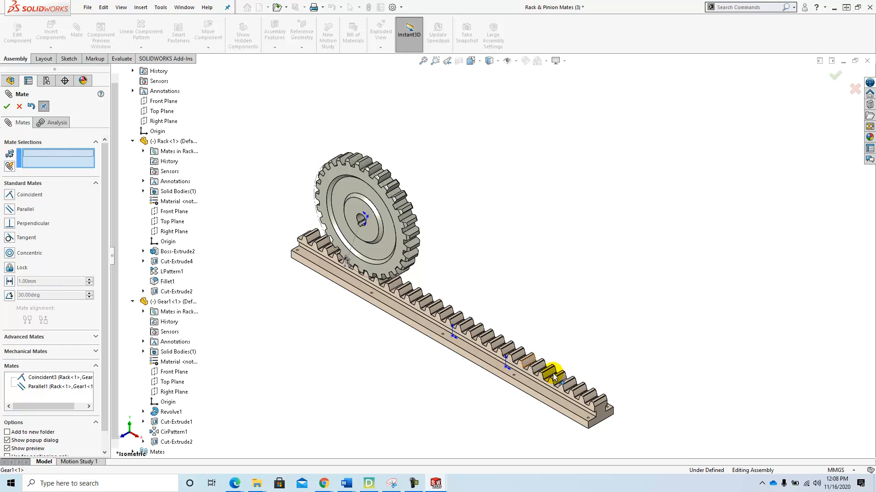
left_click(6, 108)
- Switch to the tutorial PDF and read the instructions for suppressing a mate and adding a mechanical mate
mouse_move(324, 482)
left_click(281, 441)
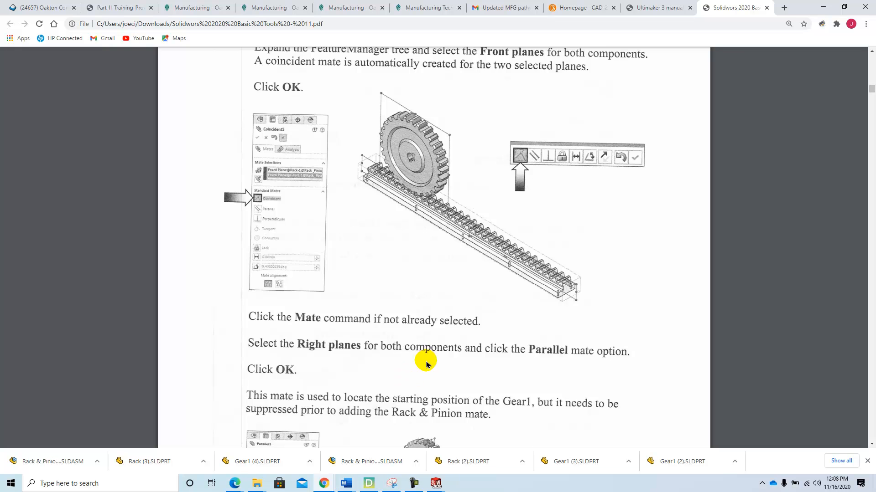
scroll(424, 362, "down", 4)
scroll(424, 365, "down", 8)
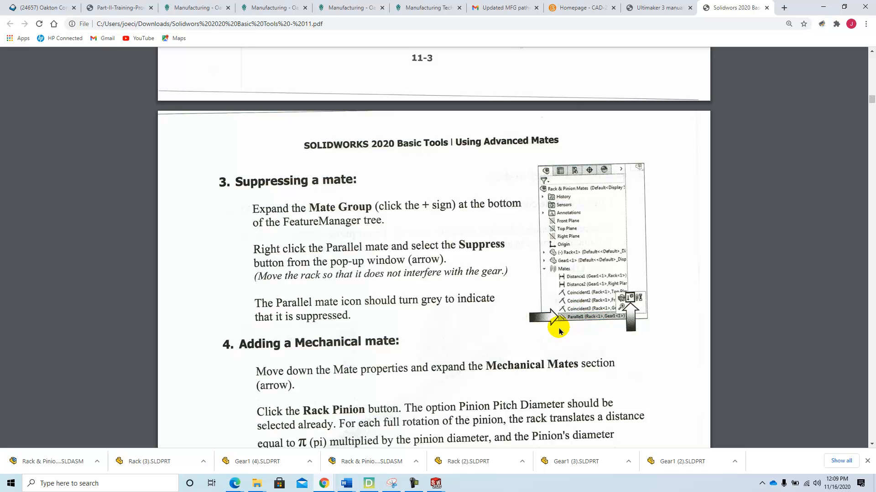
scroll(349, 351, "down", 4)
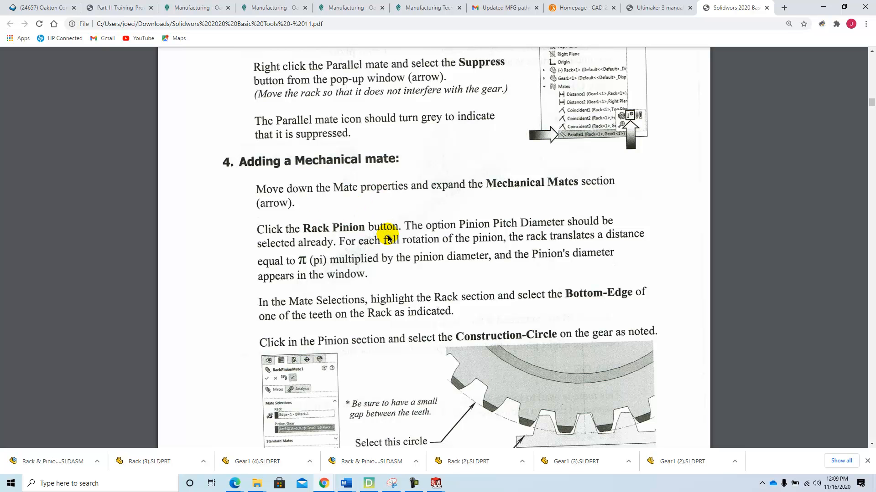
- Return to the assembly and collapse the Rack component in the design tree
mouse_move(435, 484)
left_click(539, 448)
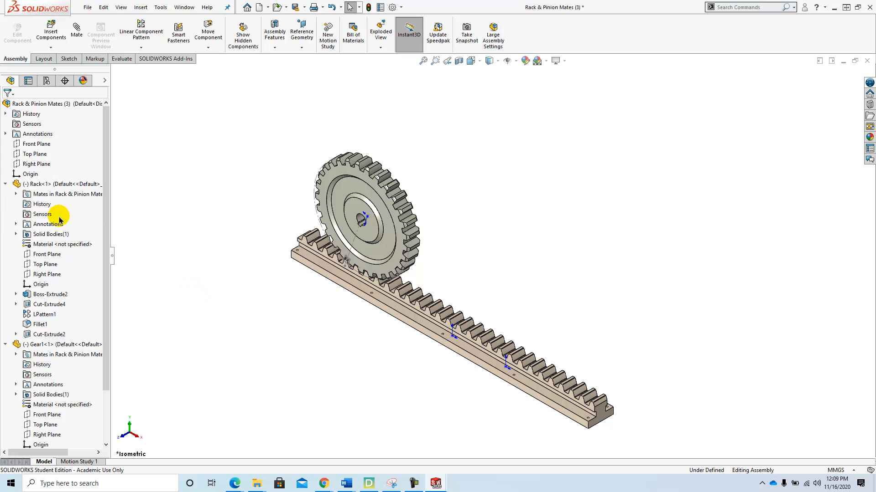
left_click(5, 185)
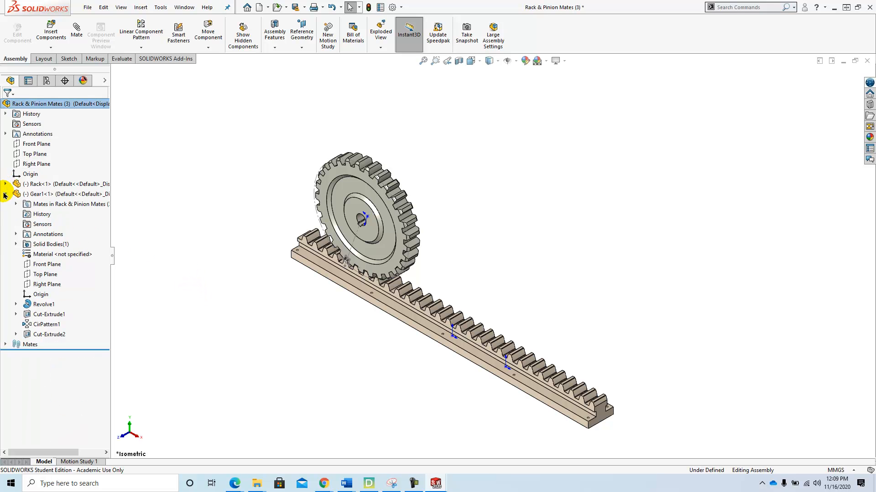
- Collapse Gear1, expand the Mates folder and suppress the Parallel1 mate
left_click(5, 195)
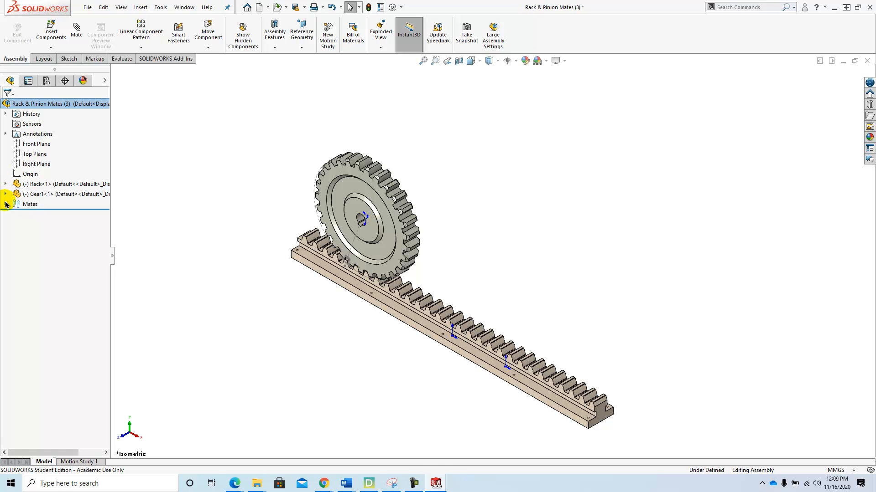
left_click(5, 205)
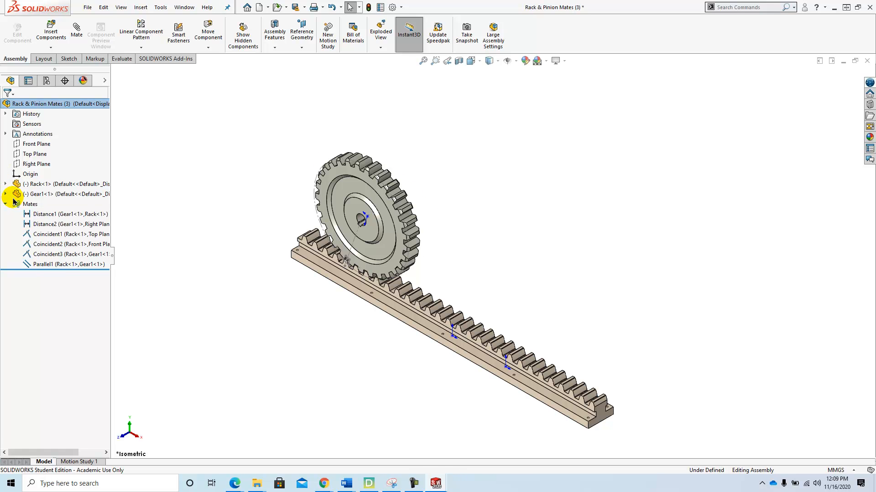
right_click(45, 267)
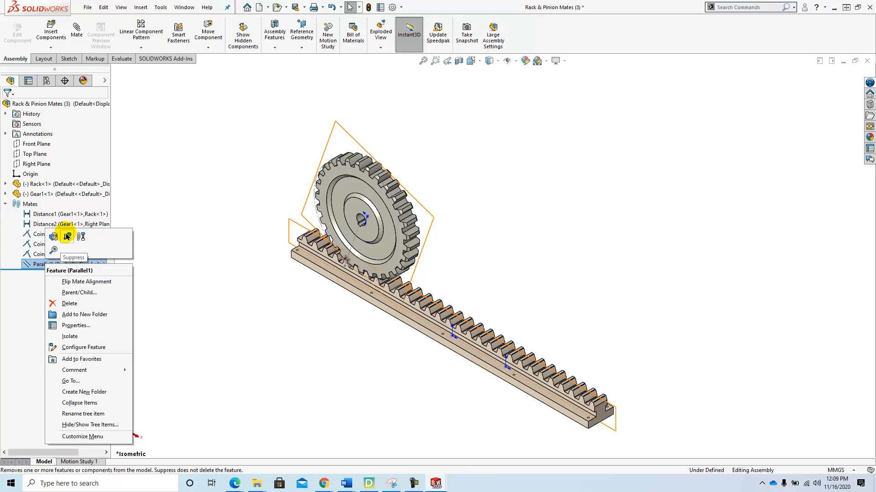
left_click(67, 236)
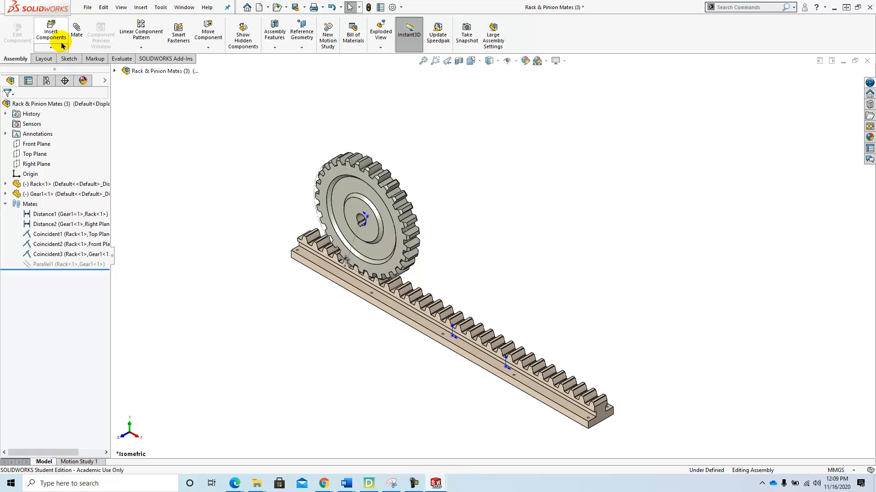
- Add a Rack Pinion mechanical mate between a rack tooth's bottom edge and the gear's construction circle, then close the Mate command
left_click(77, 27)
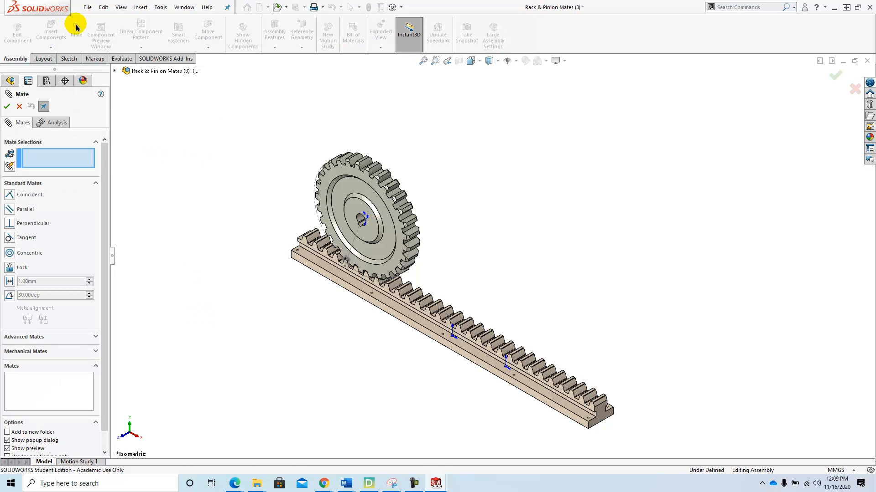
left_click(69, 353)
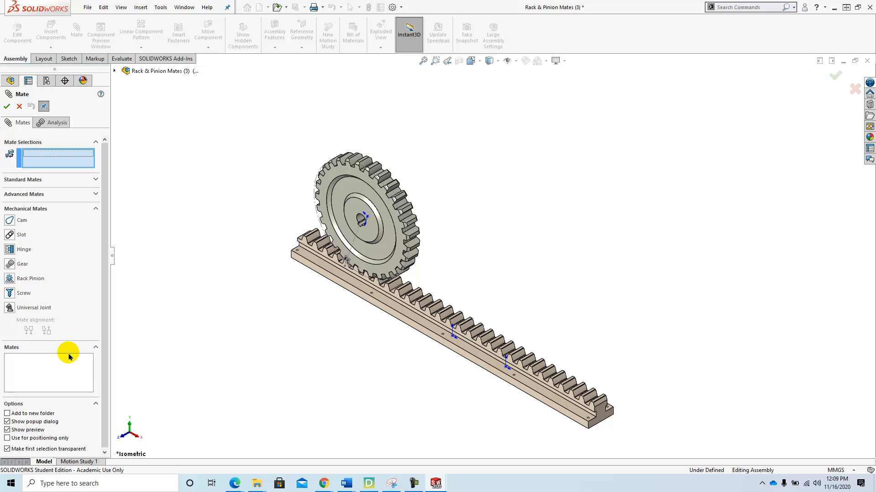
left_click(9, 279)
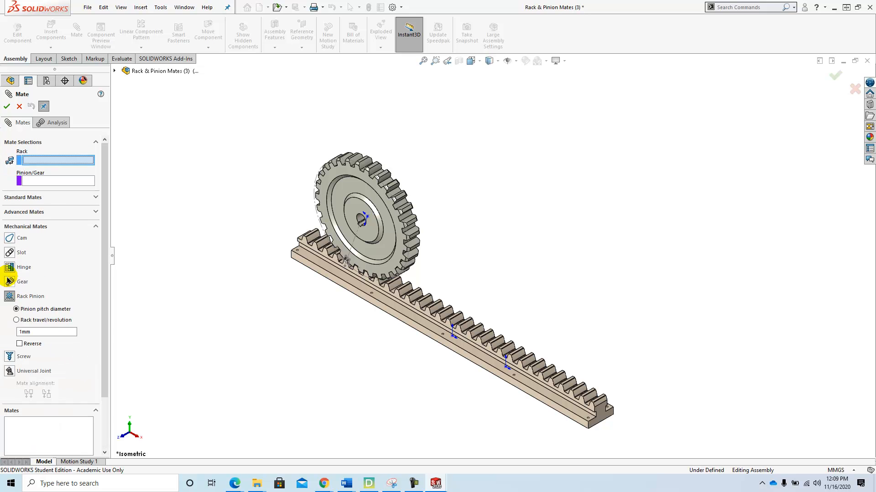
scroll(309, 271, "up", 2)
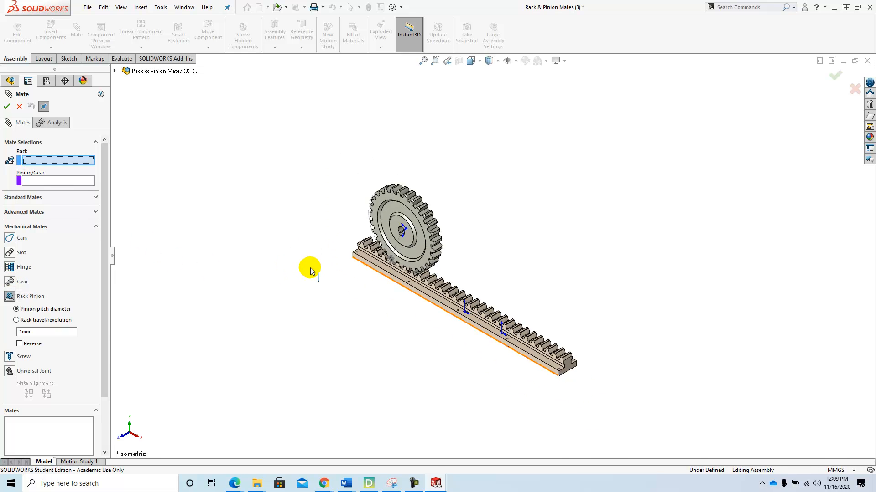
scroll(356, 251, "down", 3)
scroll(384, 260, "down", 4)
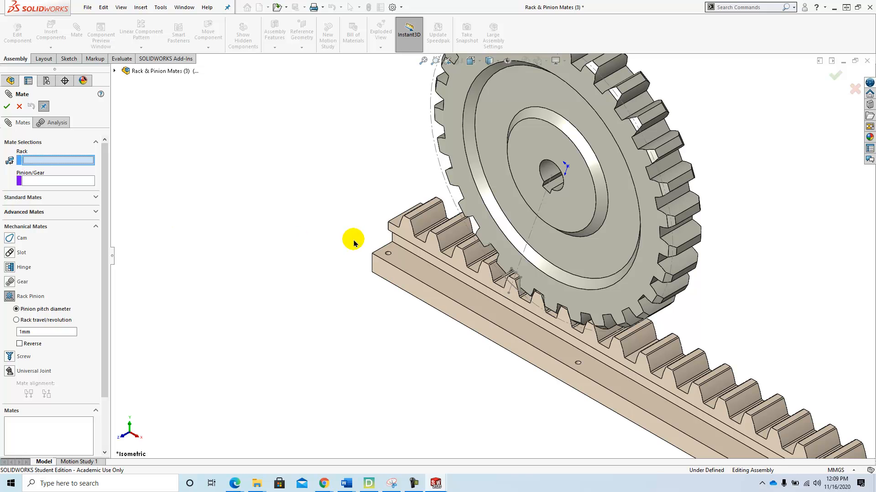
scroll(397, 228, "down", 5)
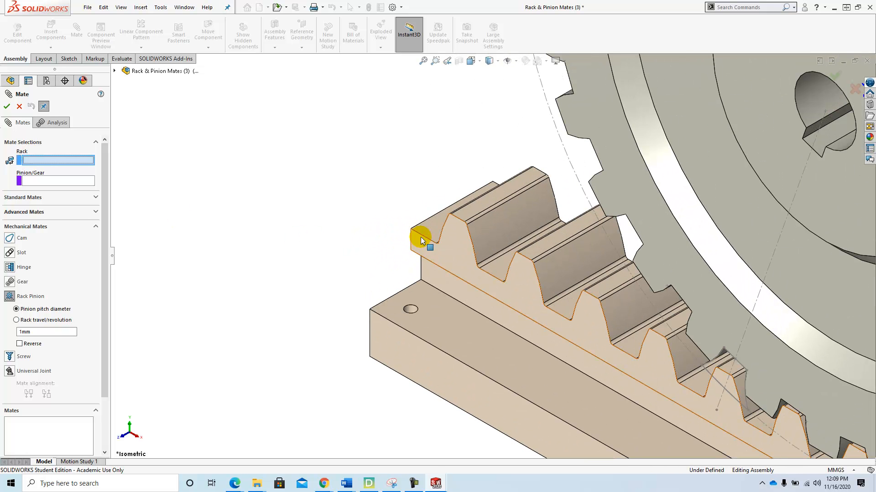
left_click(426, 239)
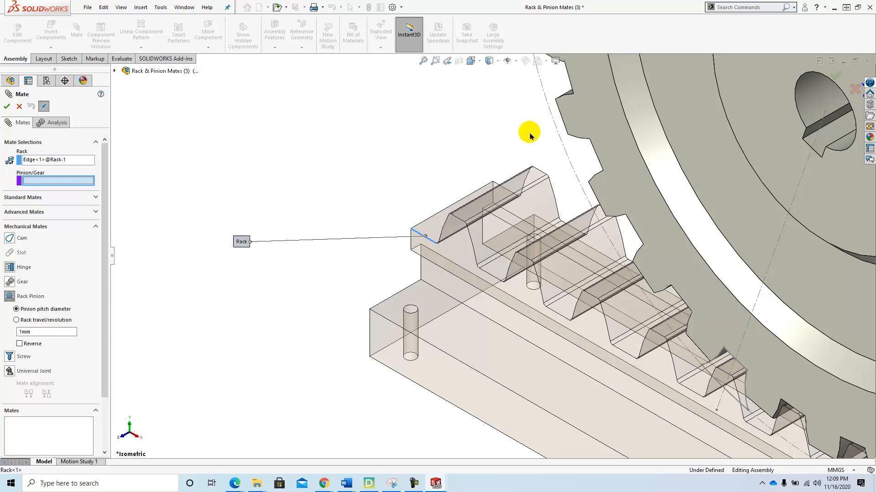
left_click(550, 113)
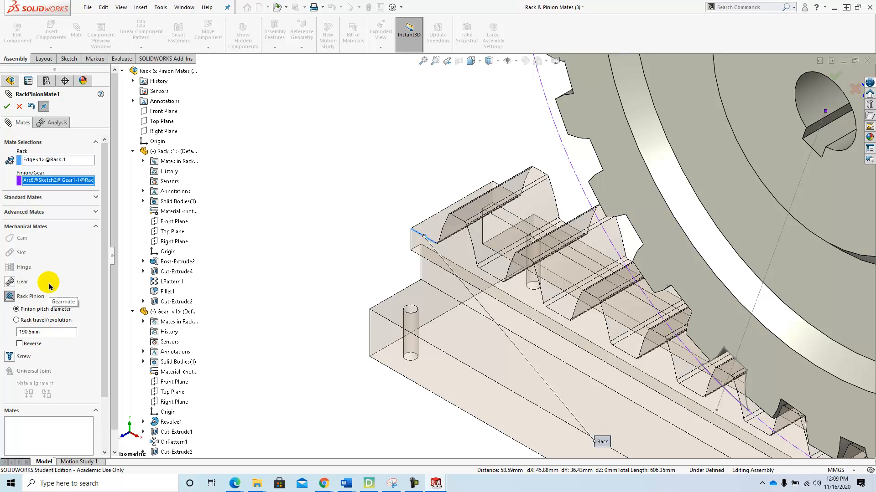
left_click(6, 108)
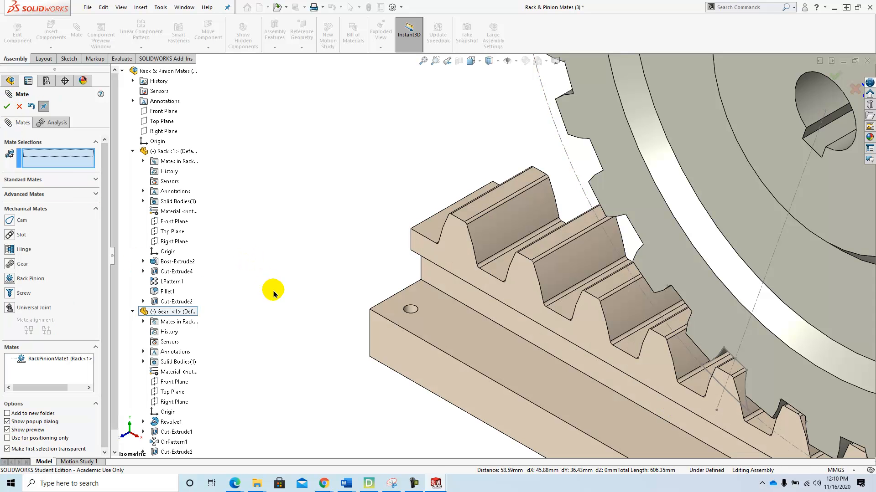
left_click(7, 108)
- Drag the rack along its length to test the rack and pinion motion
middle_click_drag(382, 288, 458, 290)
scroll(457, 289, "up", 3)
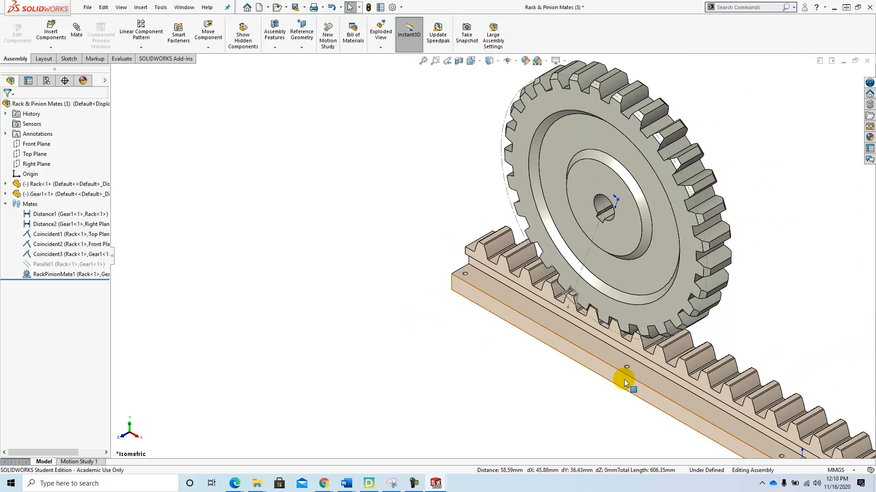
left_click_drag(625, 372, 394, 266)
key("Escape")
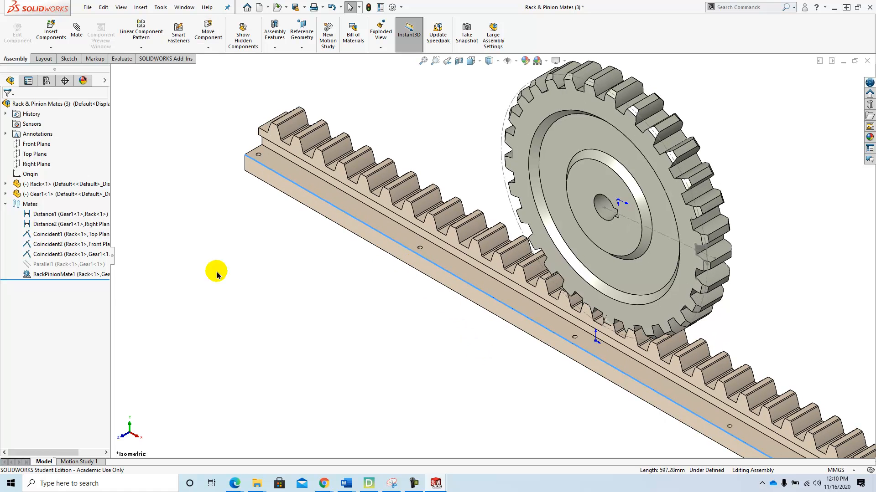
- Edit RackPinionMate1 and enable the Reverse option
right_click(43, 276)
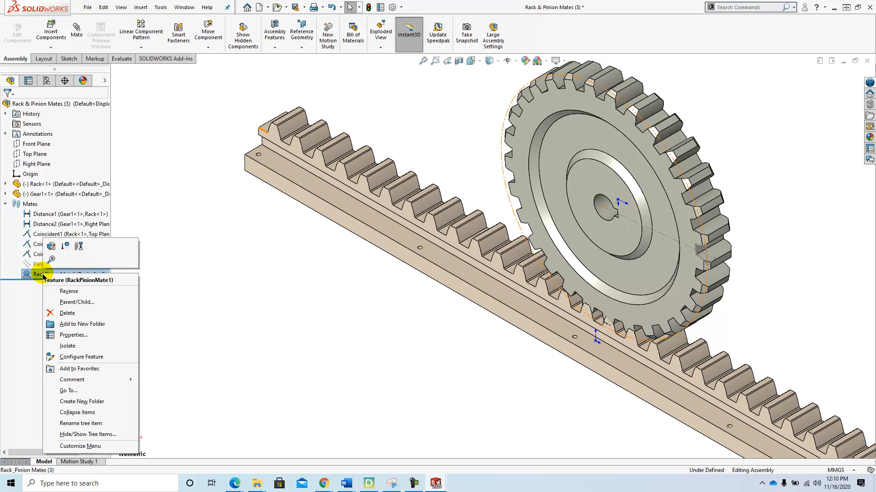
left_click(51, 247)
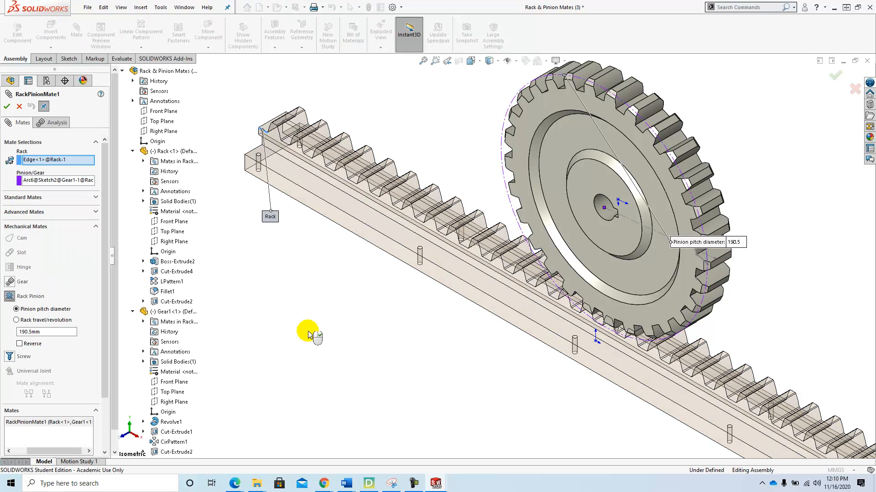
left_click(19, 344)
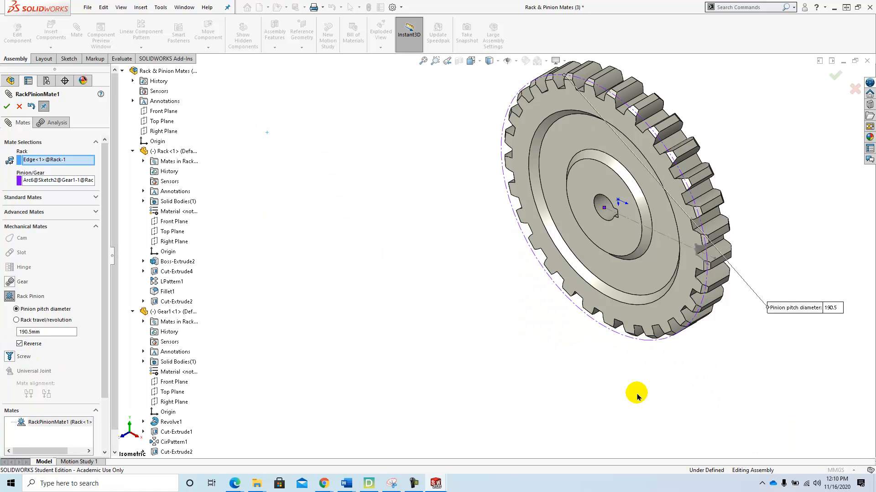
left_click(7, 107)
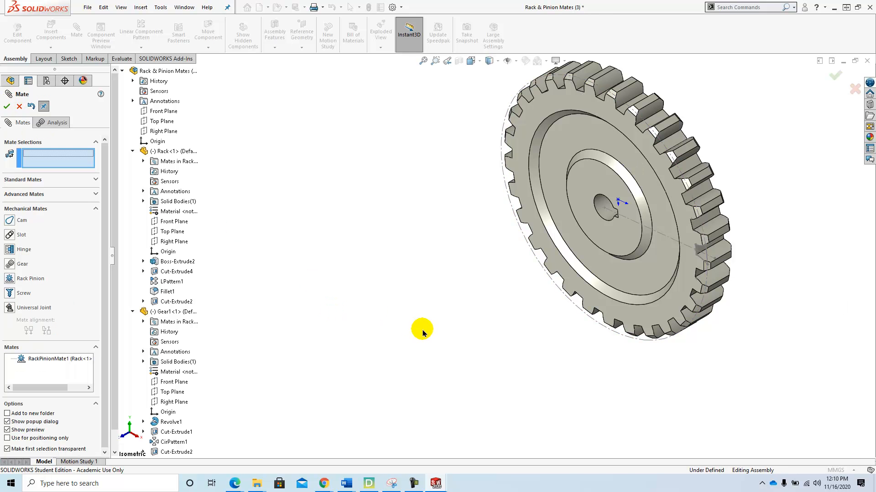
- Drag the rack to check how the teeth mesh with the gear, then close the Mate command
scroll(433, 329, "up", 5)
left_click_drag(758, 420, 465, 289)
scroll(466, 288, "down", 6)
scroll(466, 287, "down", 6)
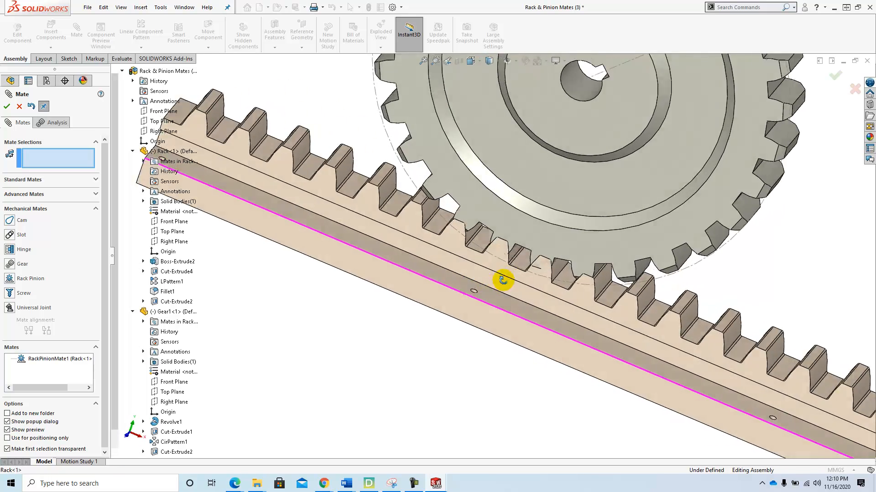
mouse_move(524, 316)
left_mouse_down()
mouse_move(357, 255)
mouse_move(649, 397)
mouse_move(750, 412)
mouse_move(443, 288)
mouse_move(614, 363)
mouse_move(475, 297)
mouse_move(570, 354)
mouse_move(528, 328)
left_mouse_up()
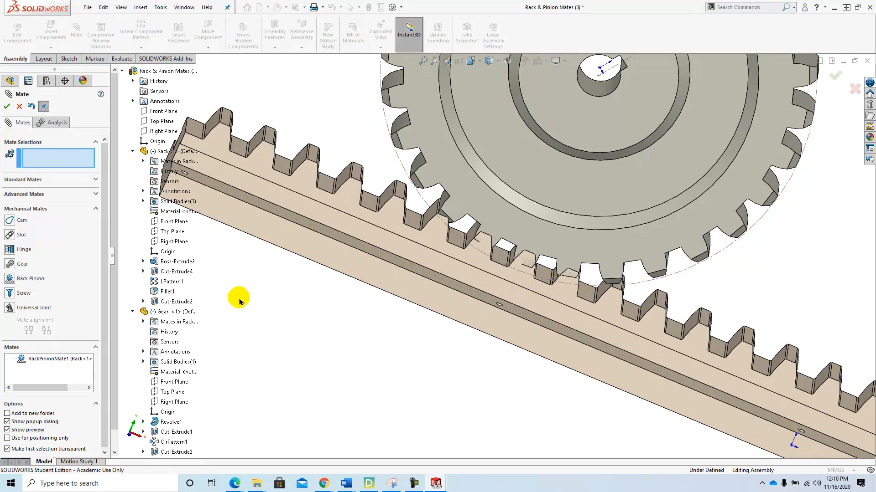
left_click(7, 107)
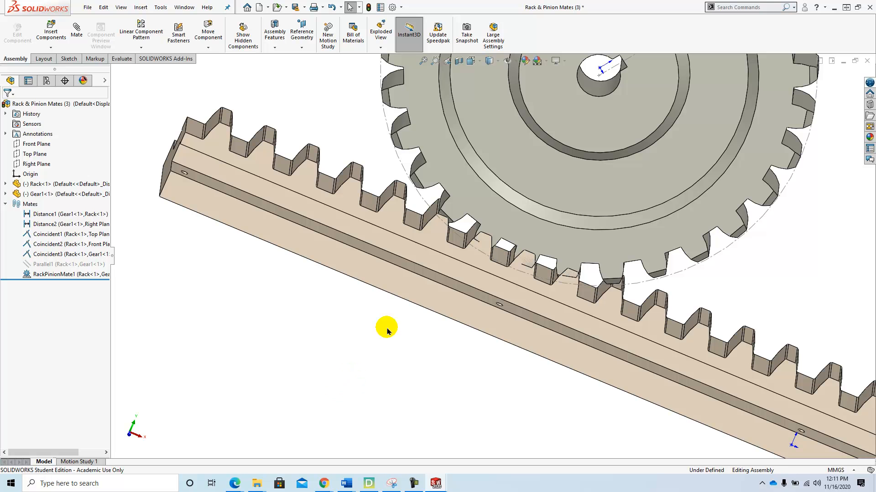
- Switch to the front view and suppress the RackPinionMate1 mate
key("f")
key("space")
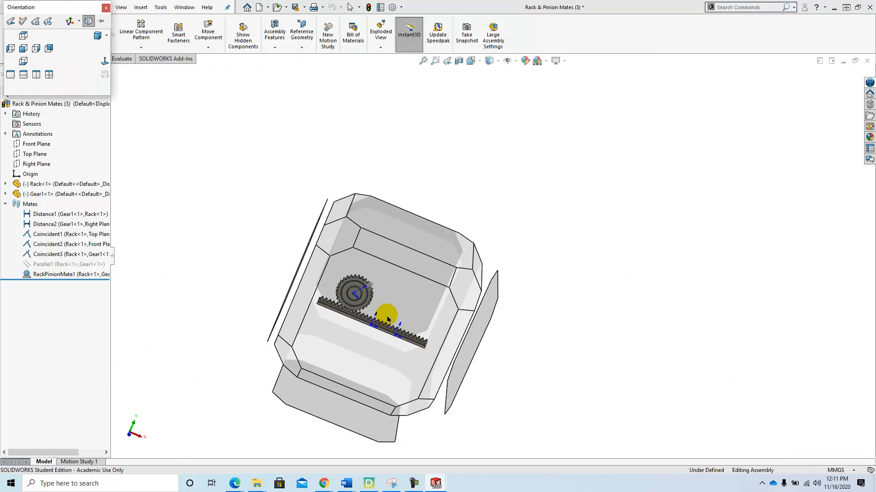
left_click(105, 58)
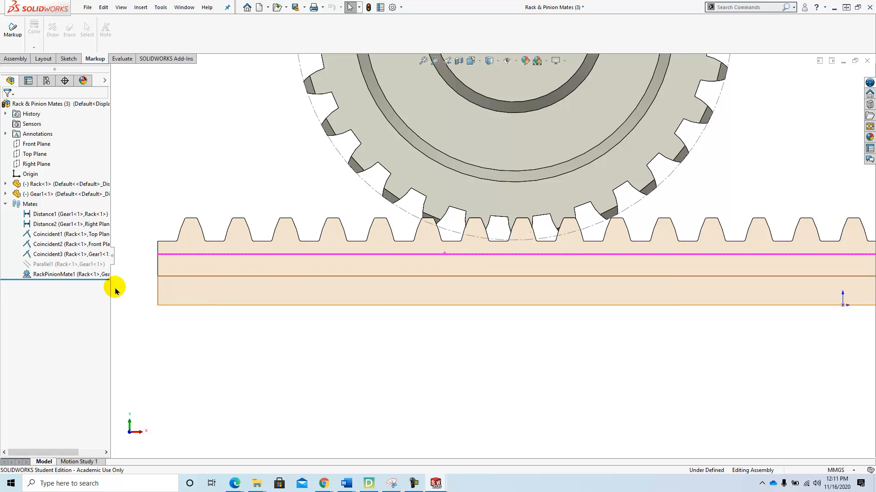
right_click(49, 275)
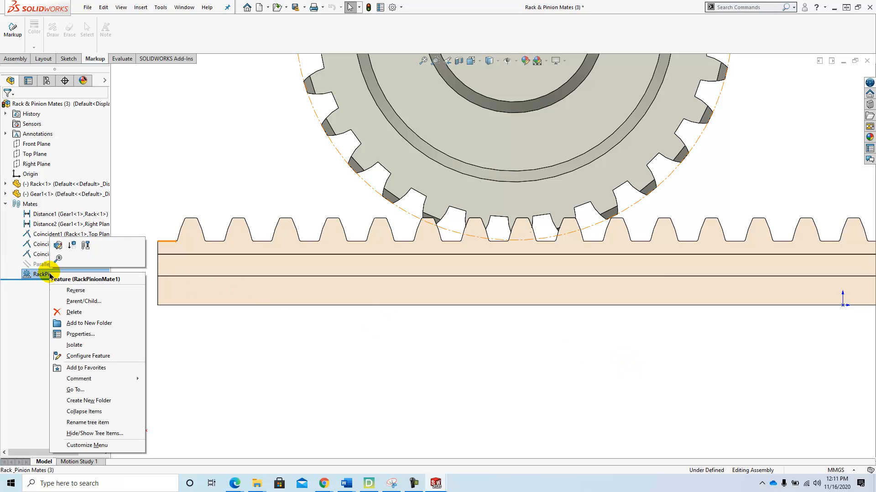
left_click(69, 247)
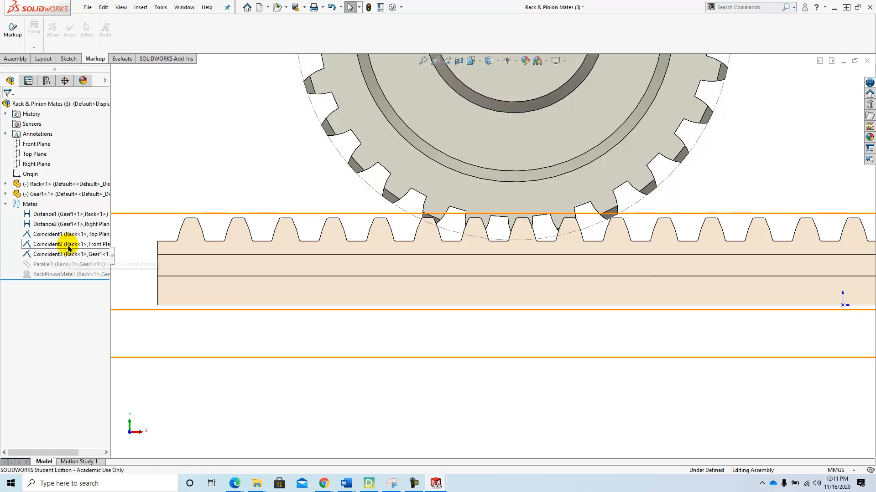
- Use Move Component to shift the rack slightly sideways so its teeth clear the gear teeth
left_click(13, 59)
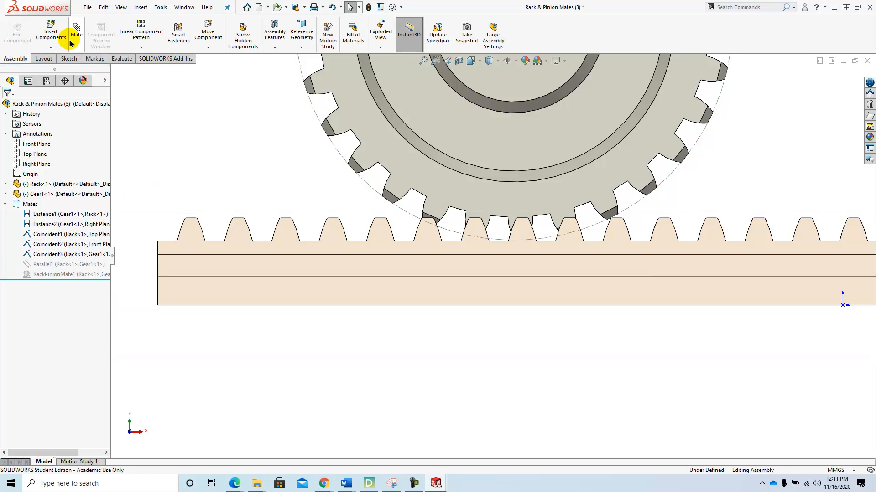
left_click(208, 34)
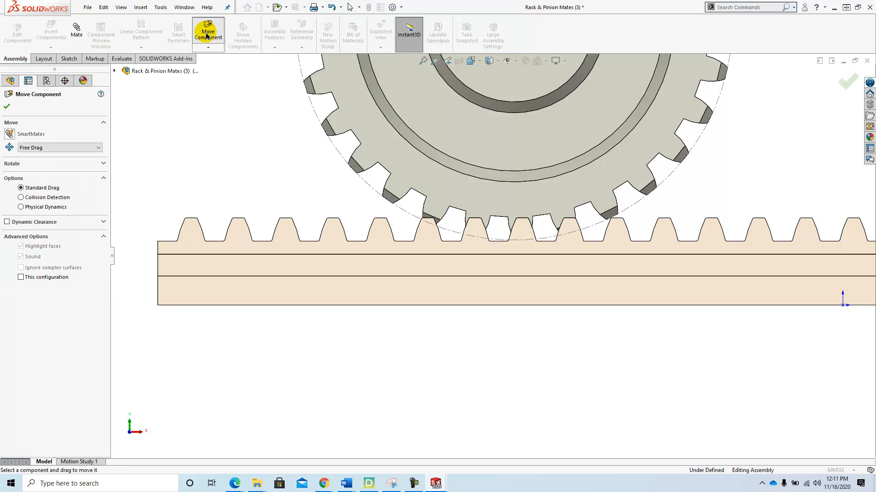
left_click(248, 274)
left_click_drag(249, 273, 272, 274)
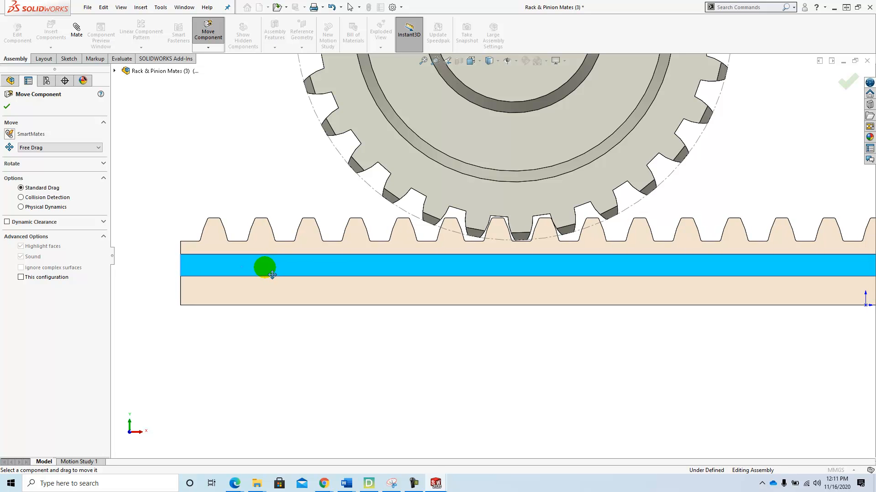
left_click_drag(272, 275, 272, 275)
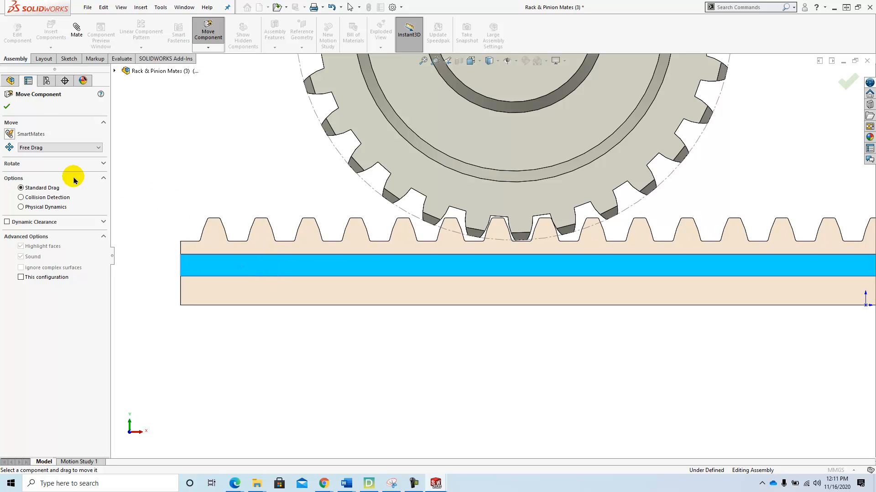
left_click(6, 108)
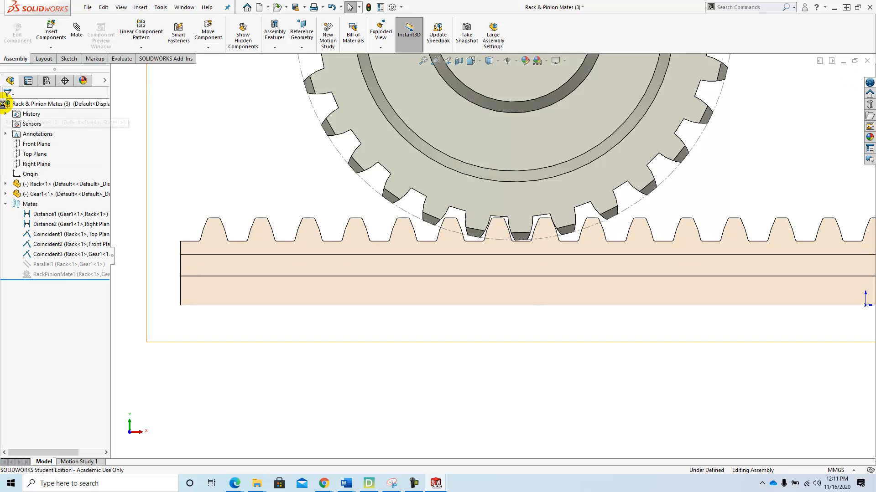
- Unsuppress the RackPinionMate1 mate and drag the rack to test the gear motion
right_click(56, 276)
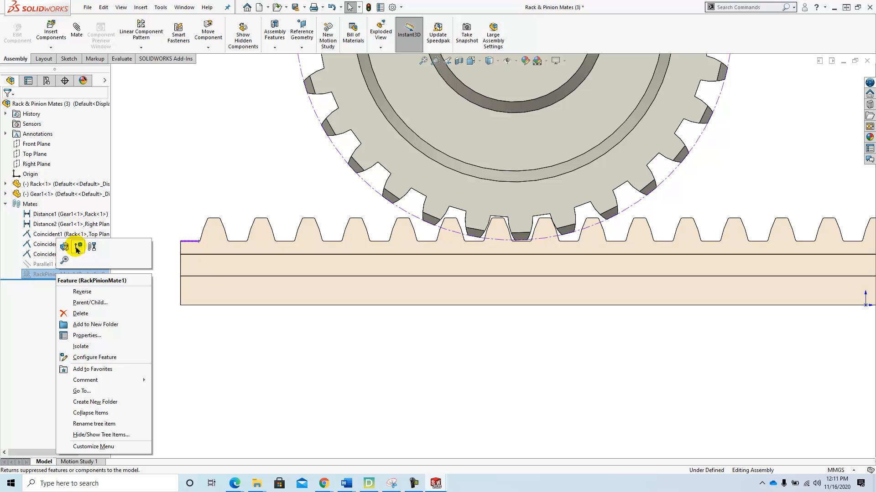
left_click(78, 248)
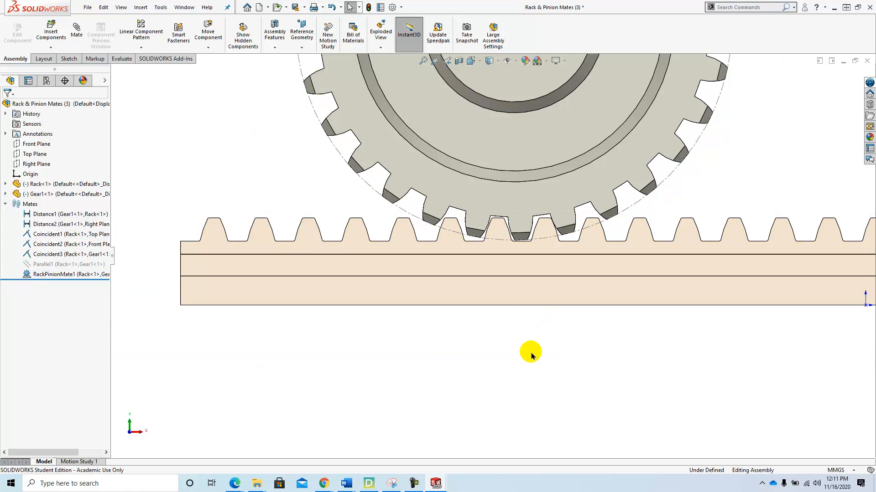
scroll(506, 330, "up", 5)
middle_click_drag(570, 328, 534, 327)
left_click_drag(517, 274, 337, 241)
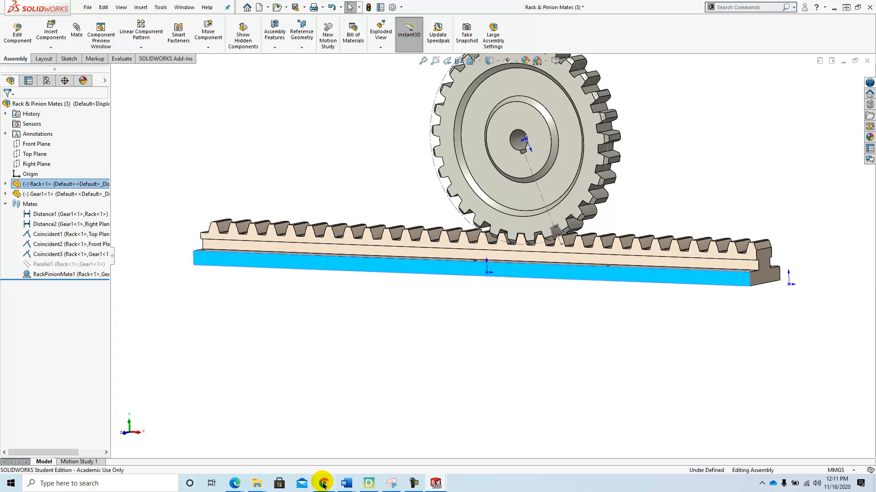
- Switch to the tutorial PDF in the browser
mouse_move(324, 482)
left_click(308, 447)
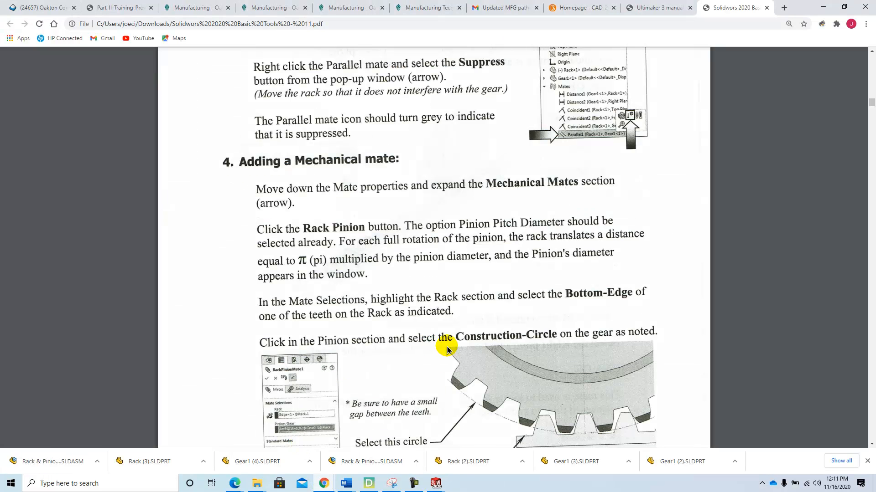
- Review the tutorial's mechanical mate instructions, then switch back to the rack and pinion assembly window
scroll(443, 345, "down", 5)
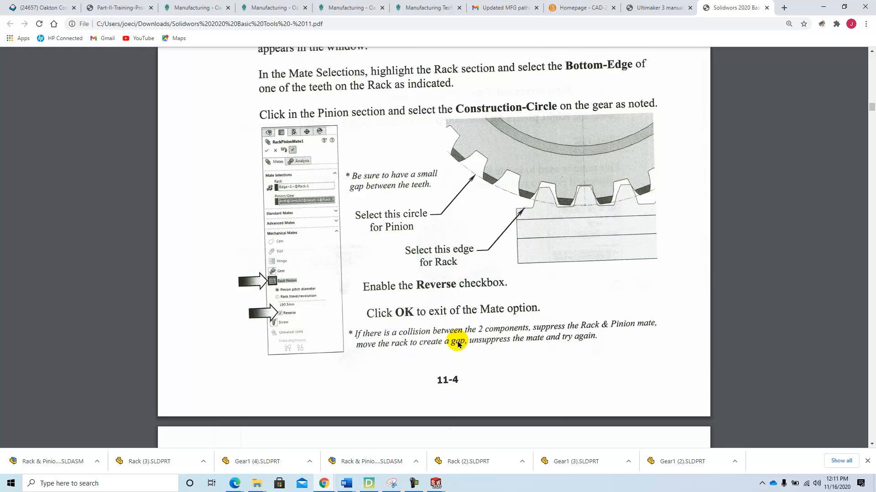
scroll(454, 347, "up", 6)
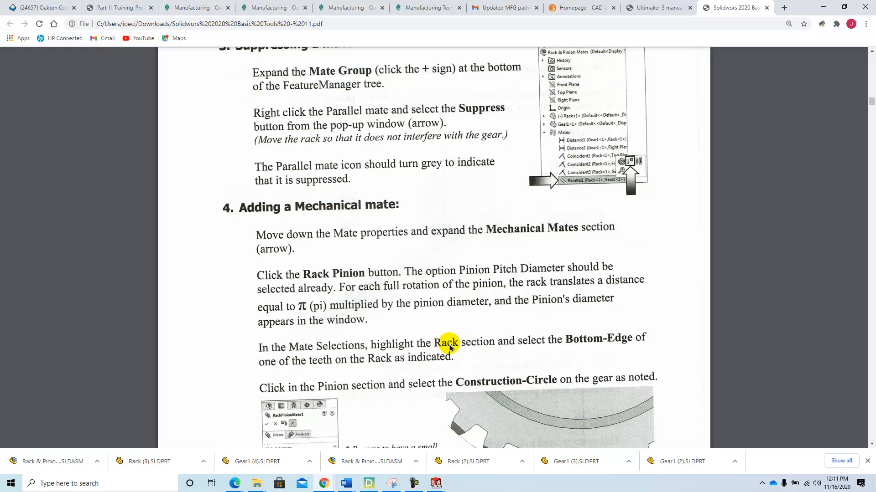
mouse_move(435, 483)
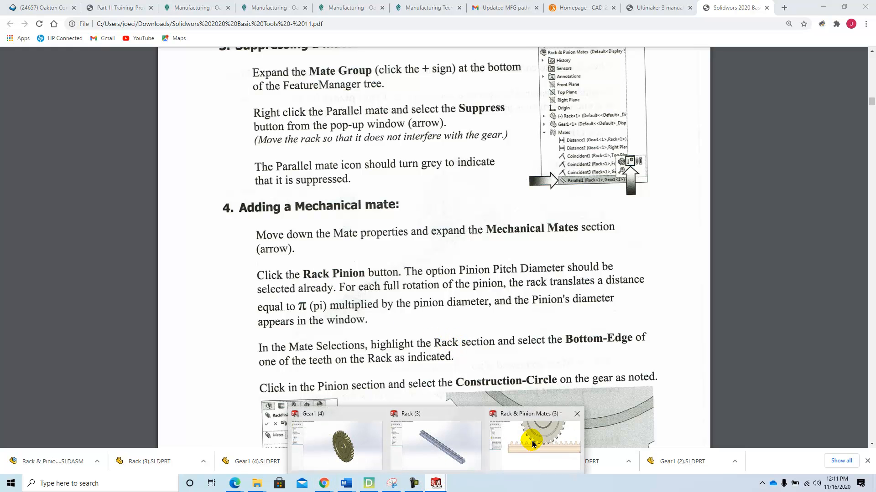
left_click(533, 444)
scroll(555, 231, "up", 3)
scroll(561, 221, "down", 3)
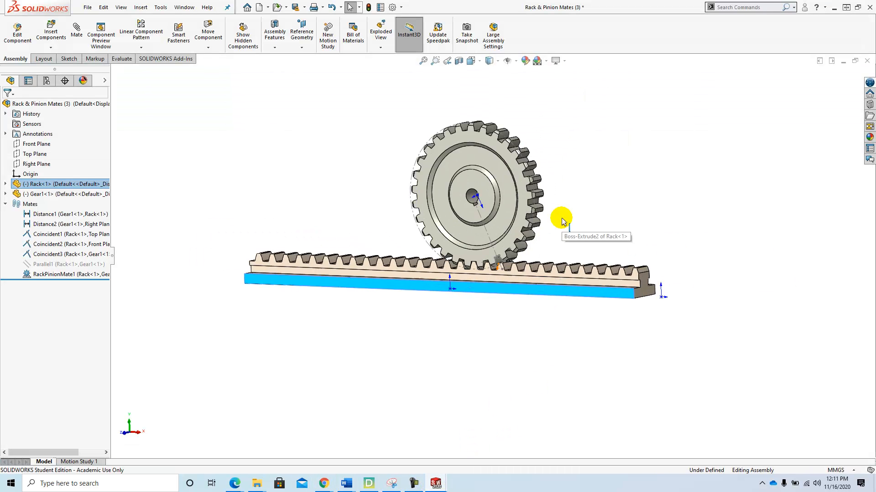
- Start Save As with a rebuild and browse to the CAD-230 2020 folder under Desktop\2020\CAD-230
left_click(92, 9)
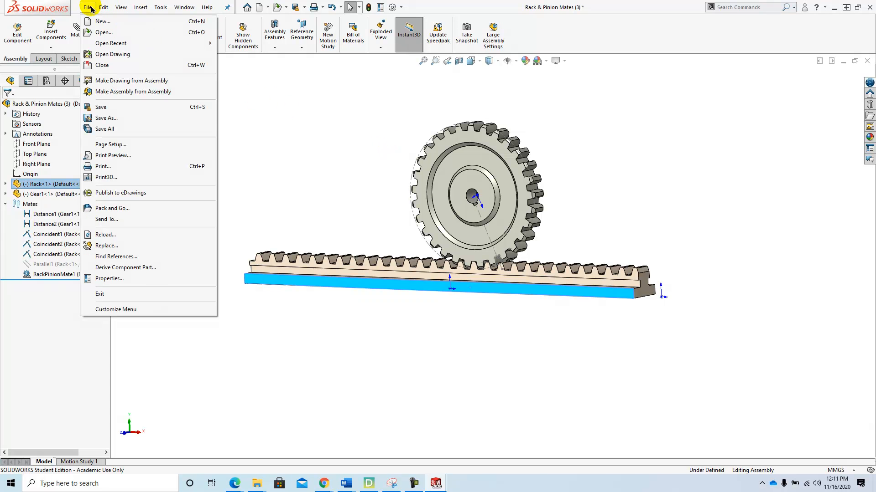
left_click(108, 118)
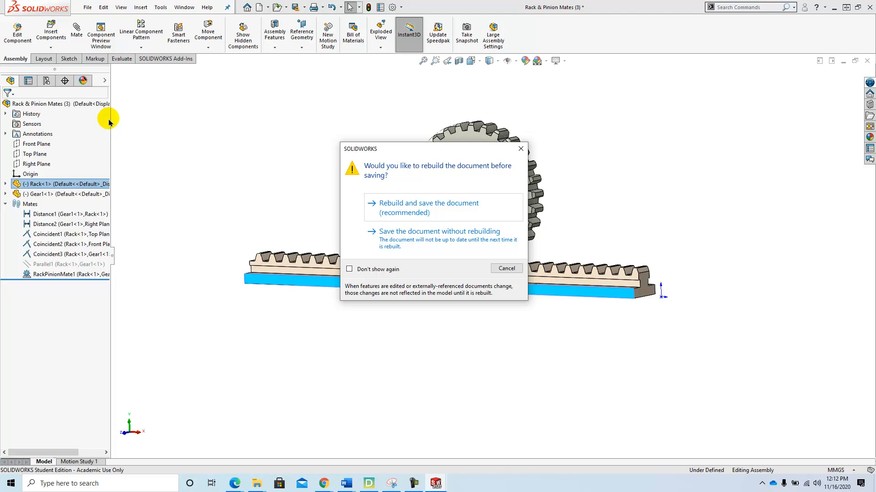
left_click(399, 204)
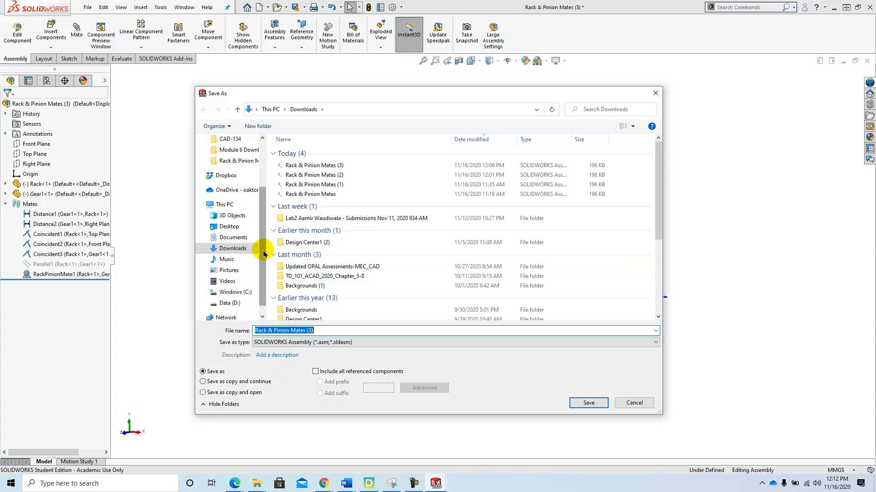
left_click_drag(262, 253, 263, 169)
left_click(229, 157)
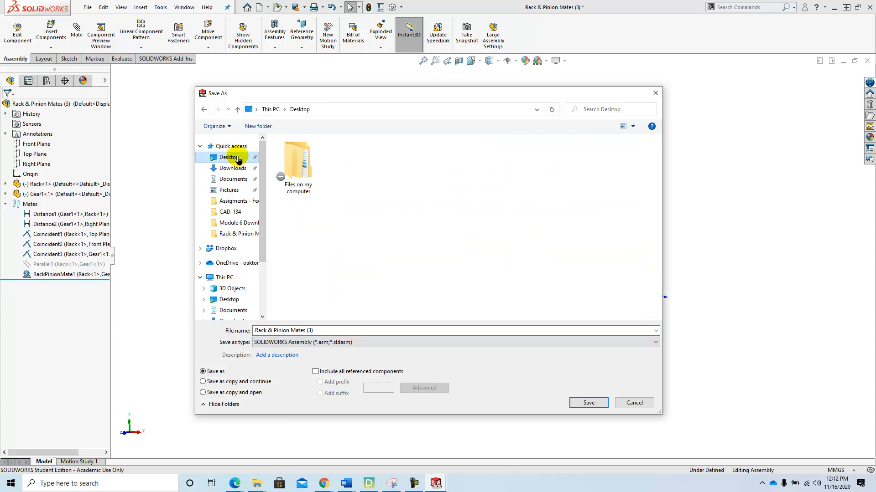
double_click(292, 153)
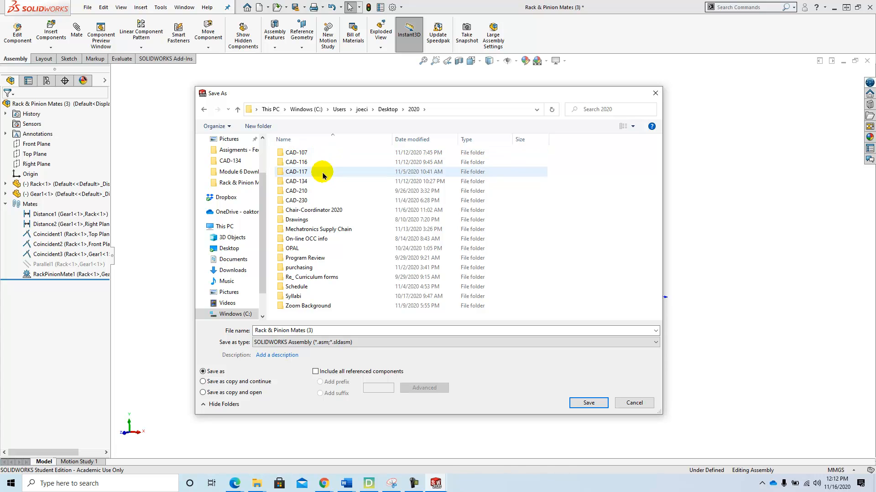
double_click(314, 200)
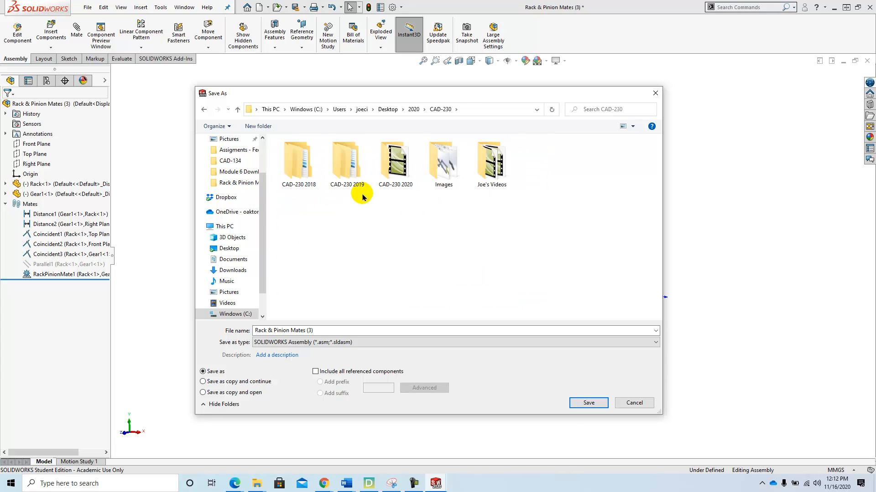
double_click(394, 160)
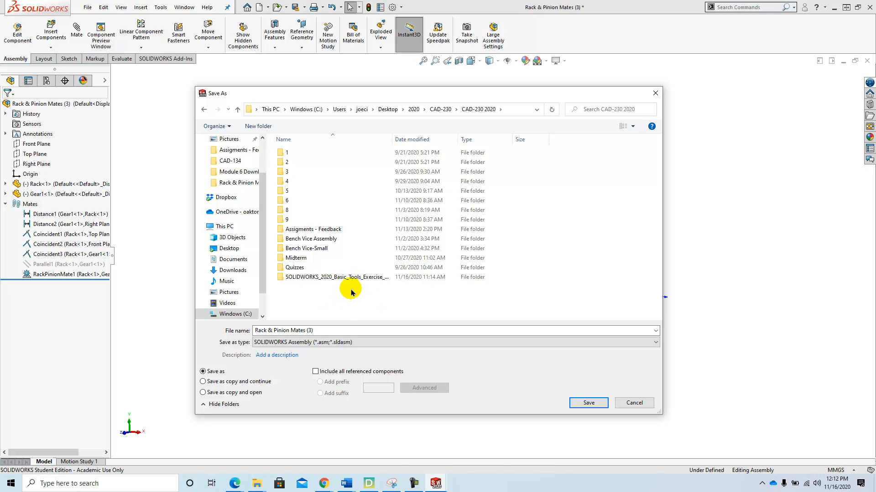
- Create a new folder named 10 inside CAD-230 2020 and open it
right_click(300, 308)
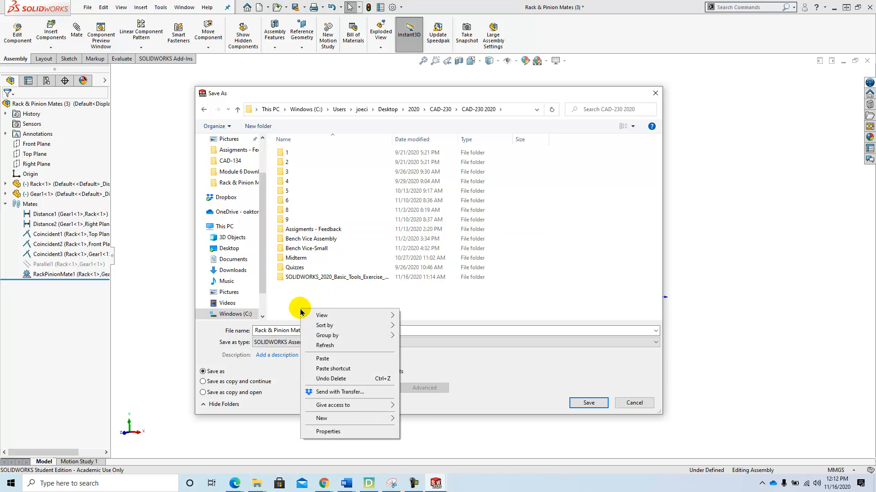
mouse_move(347, 418)
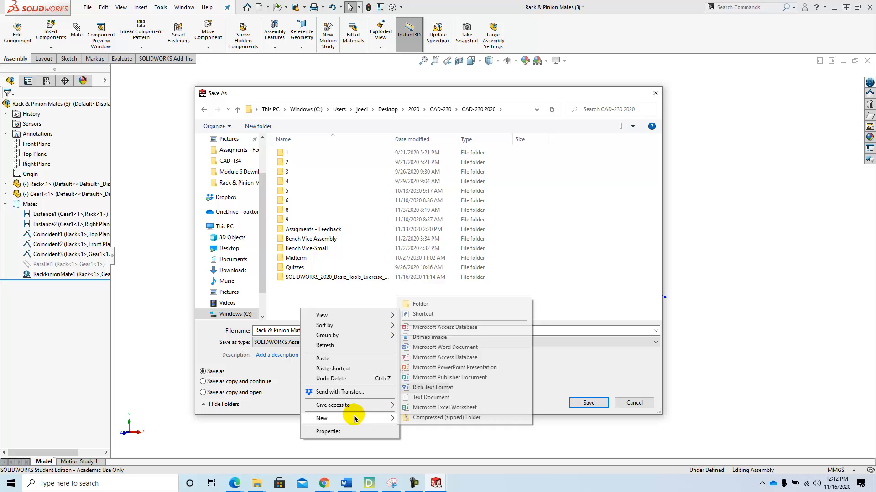
left_click(457, 304)
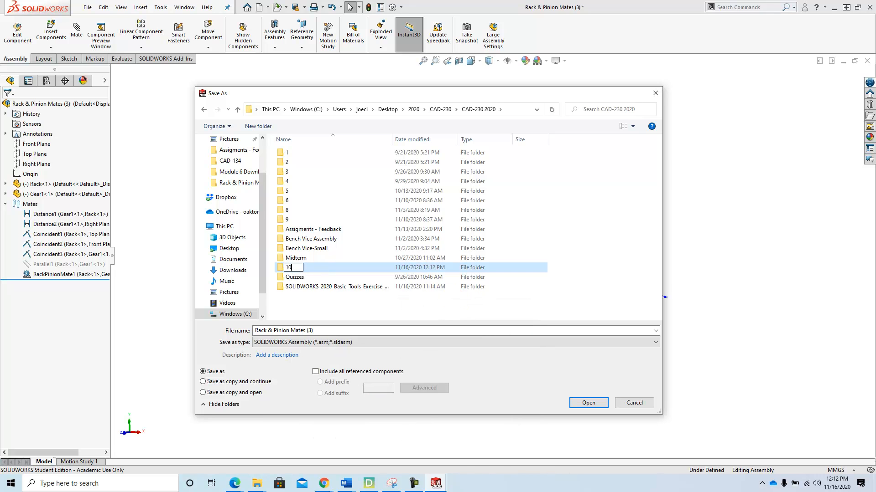
type("10")
key("Return")
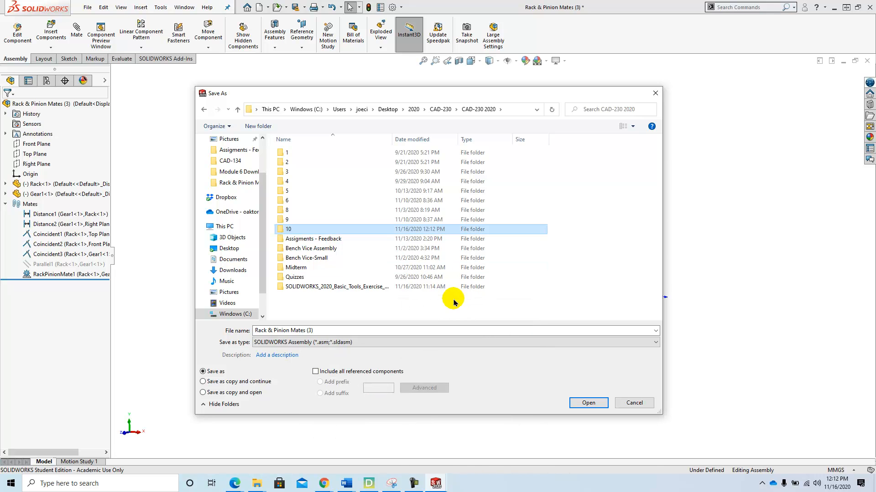
double_click(291, 229)
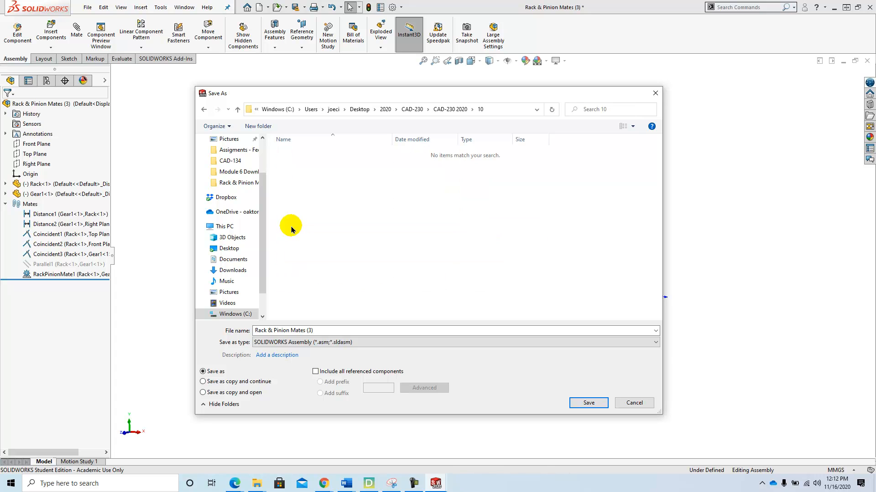
- Save the assembly as JC-Lab10A, accepting conversion to the current version
left_click(329, 332)
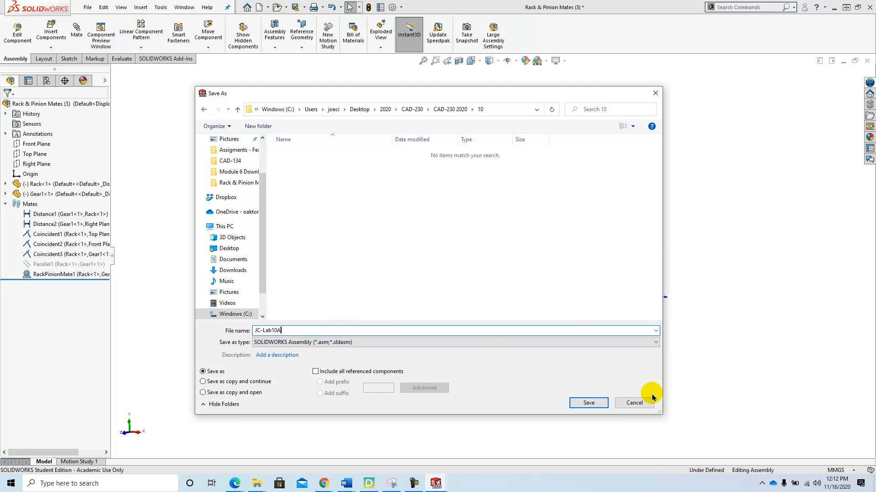
left_click(586, 404)
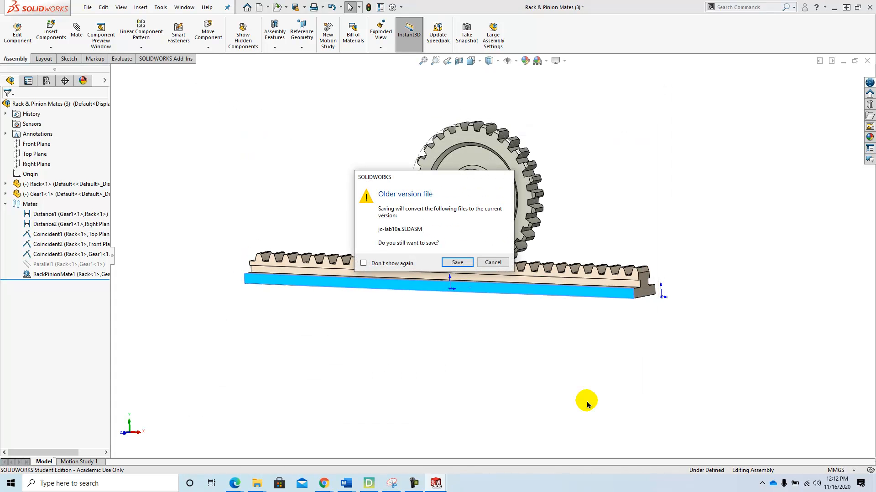
left_click(456, 261)
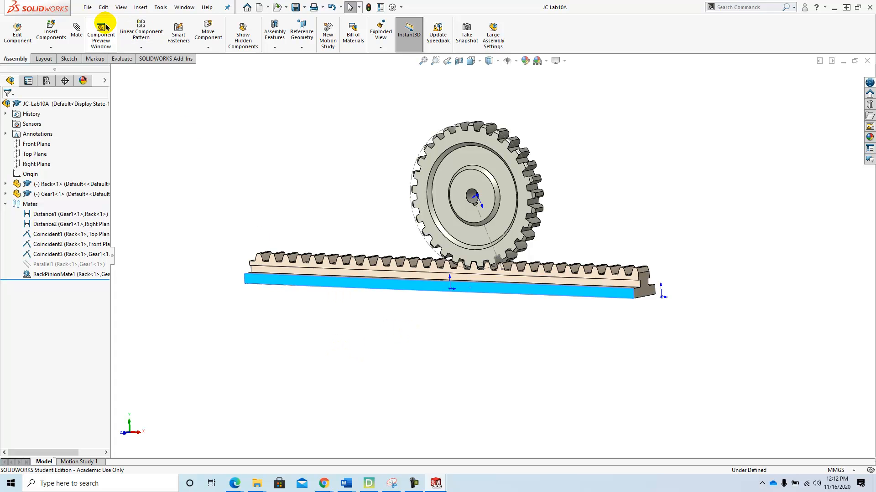
- Open Pack and Go for the assembly and choose saving to a zip file
left_click(89, 9)
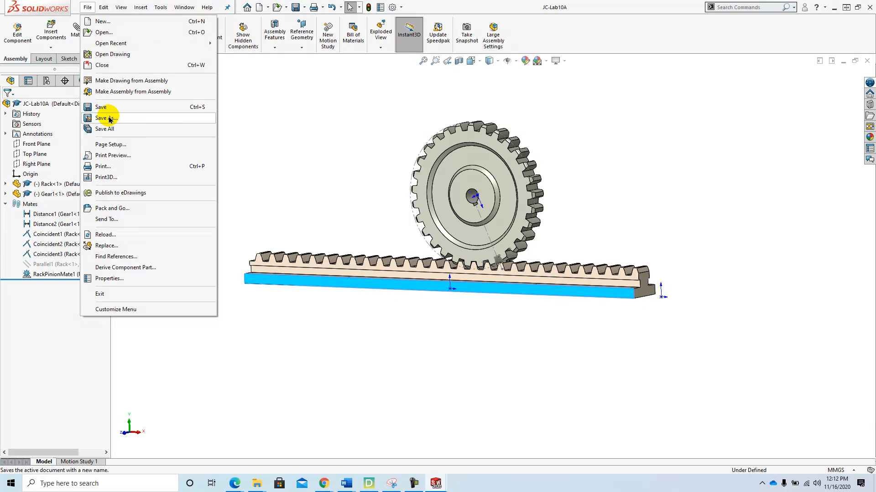
left_click(130, 209)
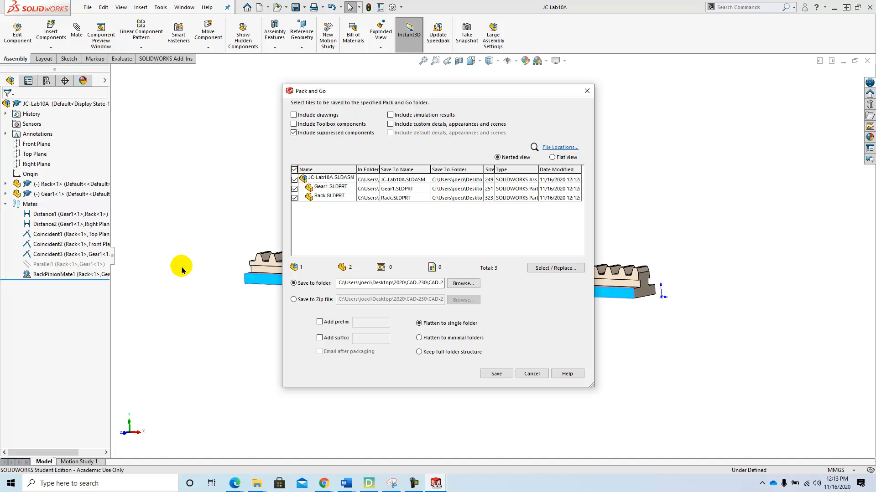
left_click(294, 300)
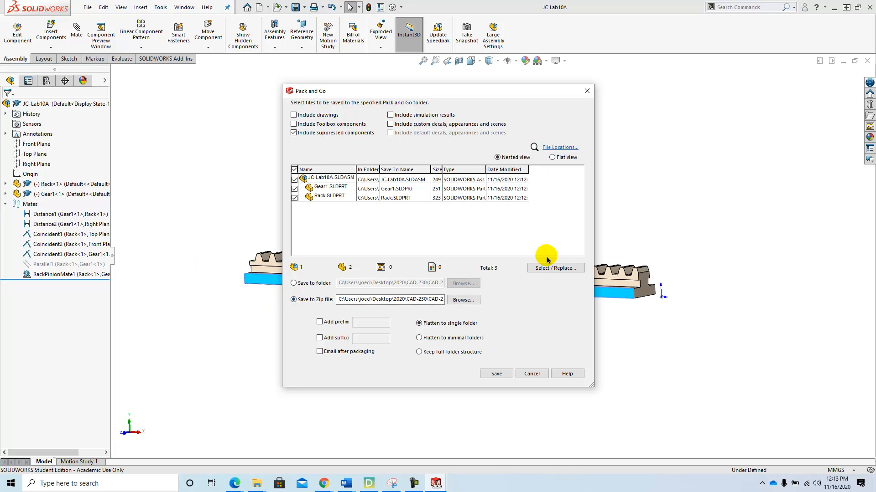
- Pack the assembly into a zip named JC-Lab10A in the 10 folder and save it
left_click(463, 300)
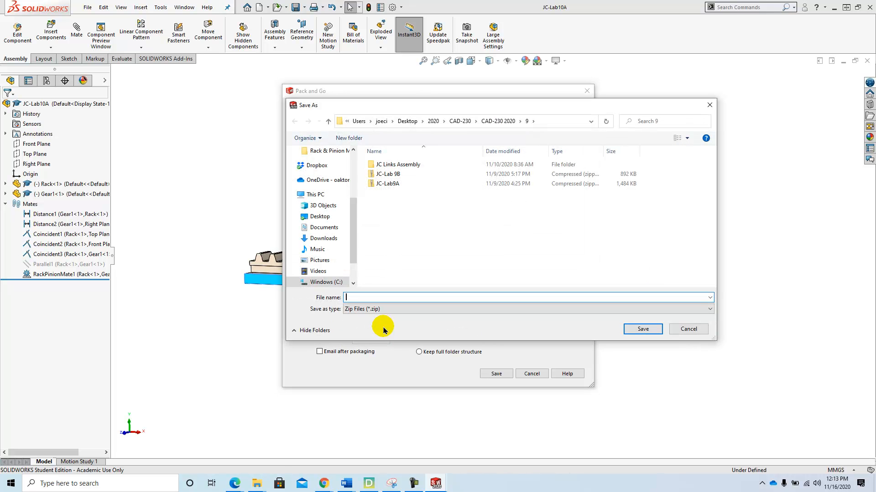
left_click(500, 122)
double_click(385, 242)
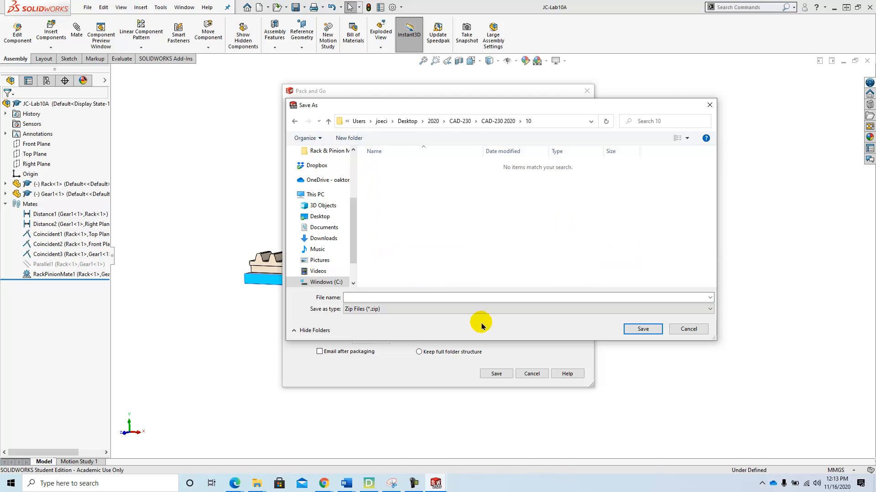
left_click(420, 298)
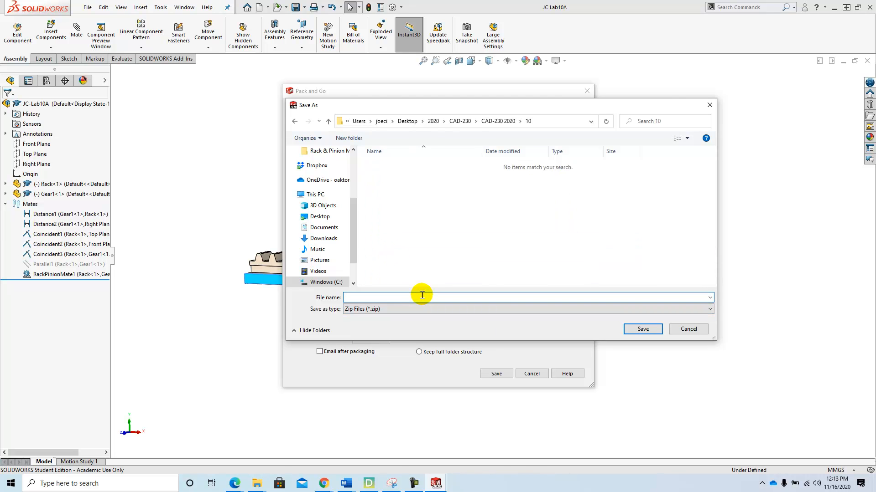
type("JC-Lab10A")
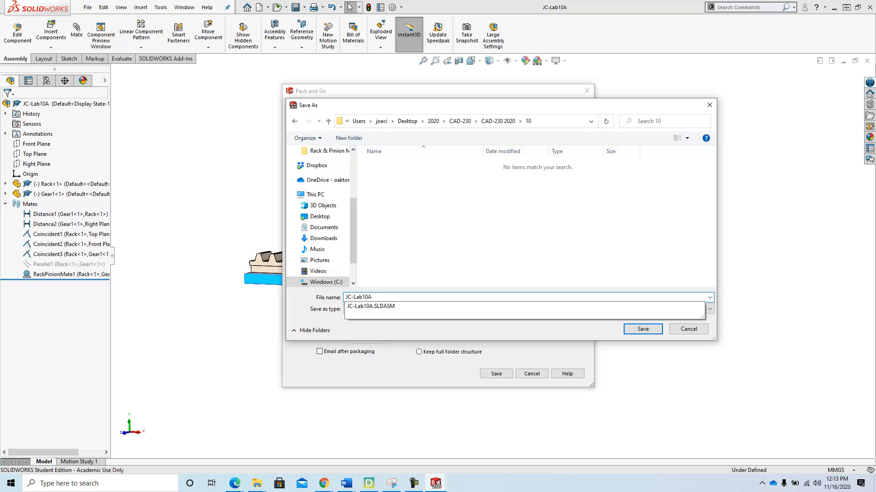
key("Return")
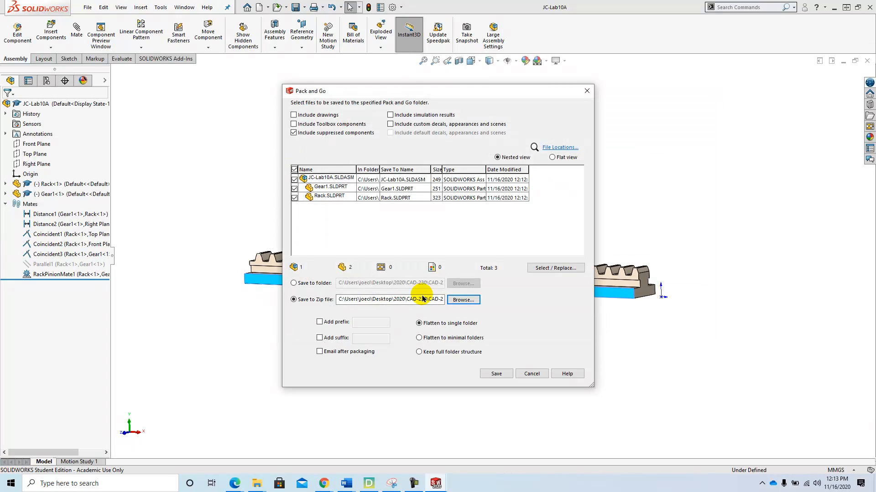
left_click(497, 374)
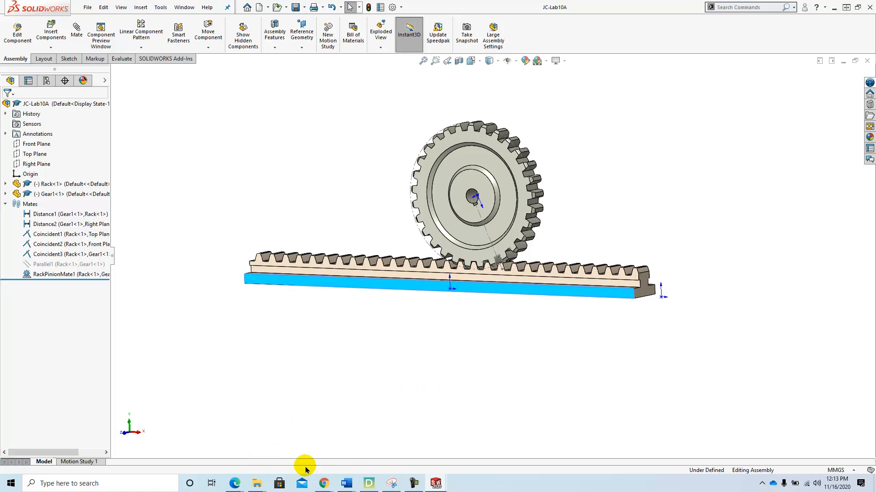
- Switch to the browser and open the course homepage tab
left_click(324, 482)
left_click(285, 446)
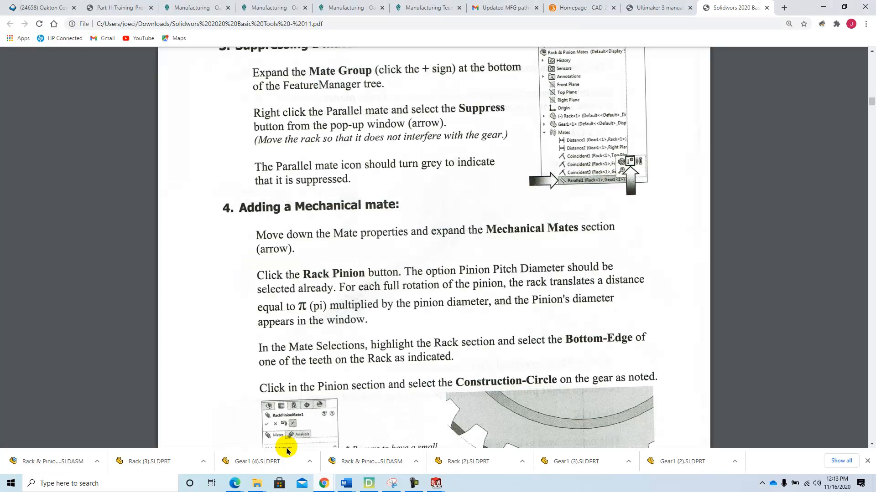
scroll(299, 346, "up", 15)
scroll(297, 338, "up", 15)
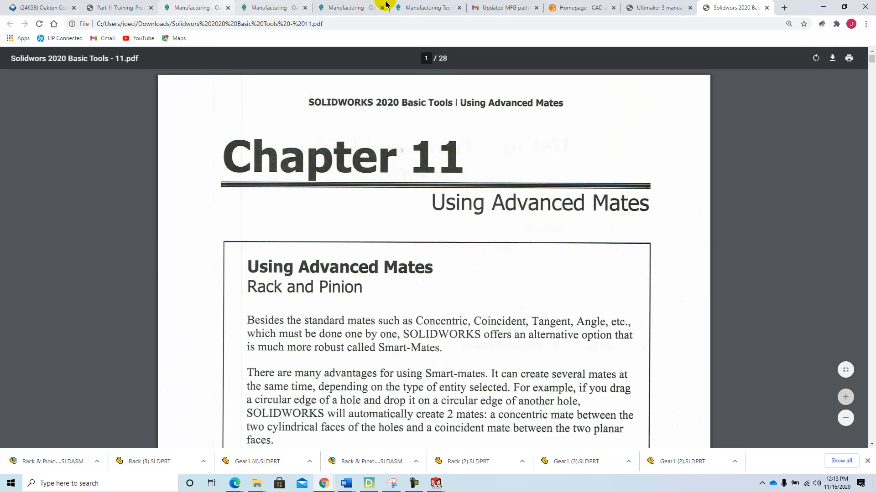
left_click(579, 7)
left_click_drag(870, 188, 871, 73)
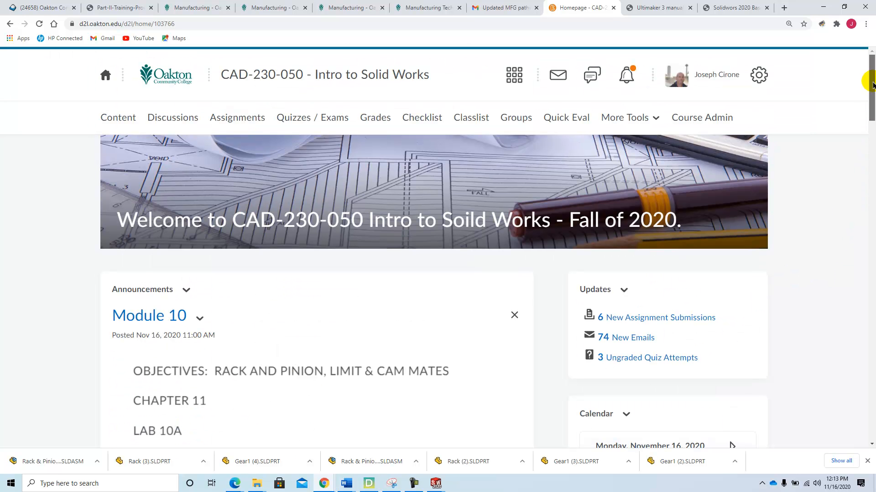
- Open the Module 10 assignment folder from the course Assignments list
left_click(240, 118)
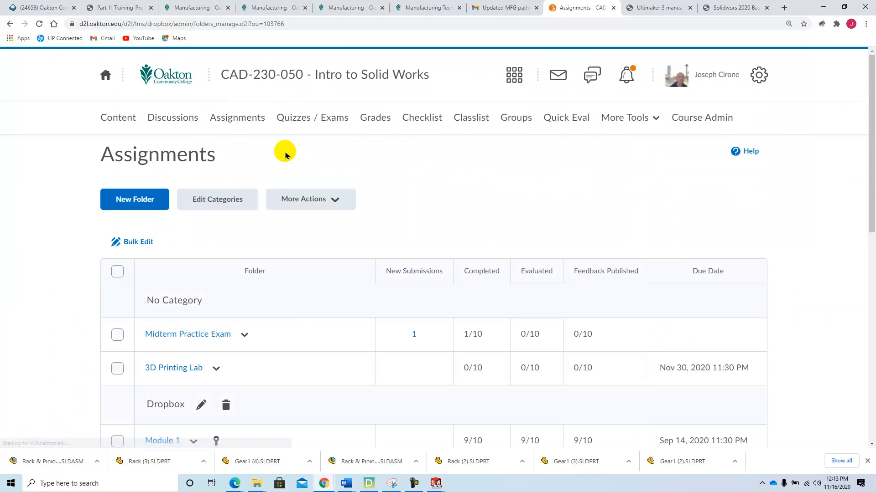
scroll(277, 184, "down", 1)
scroll(276, 184, "down", 8)
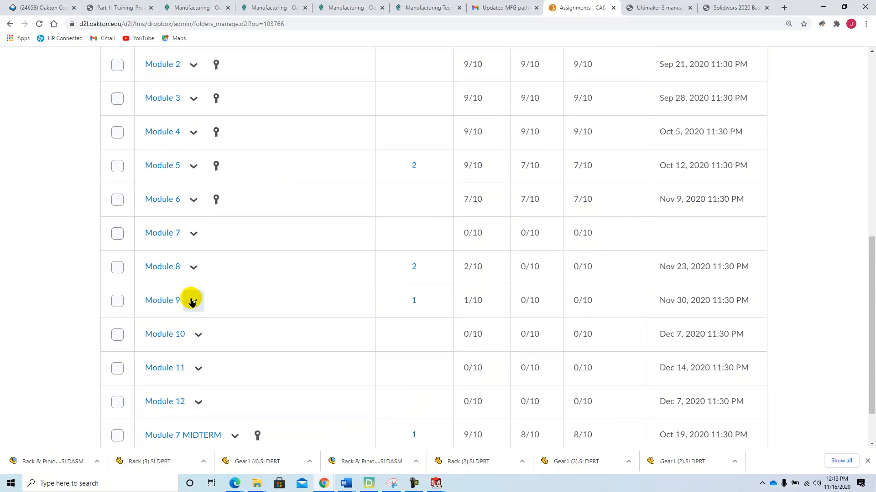
left_click(169, 334)
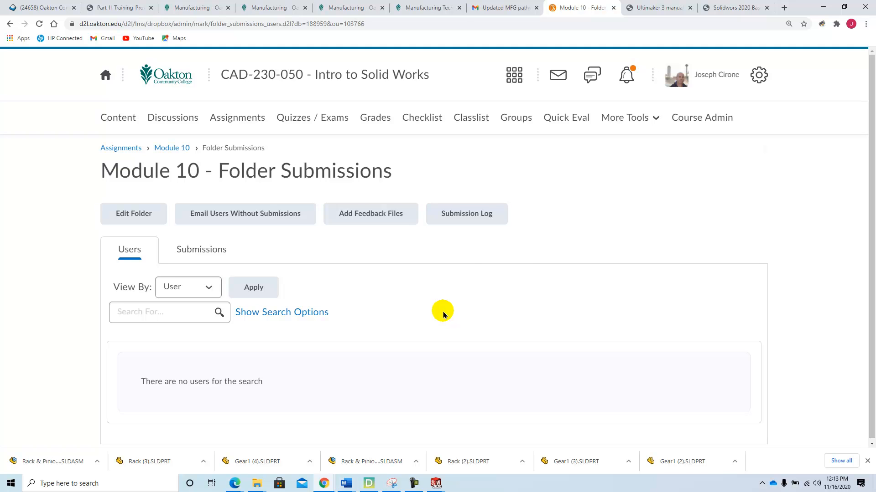
- Return to the course homepage and scroll to the Module 10 announcement
left_click(343, 76)
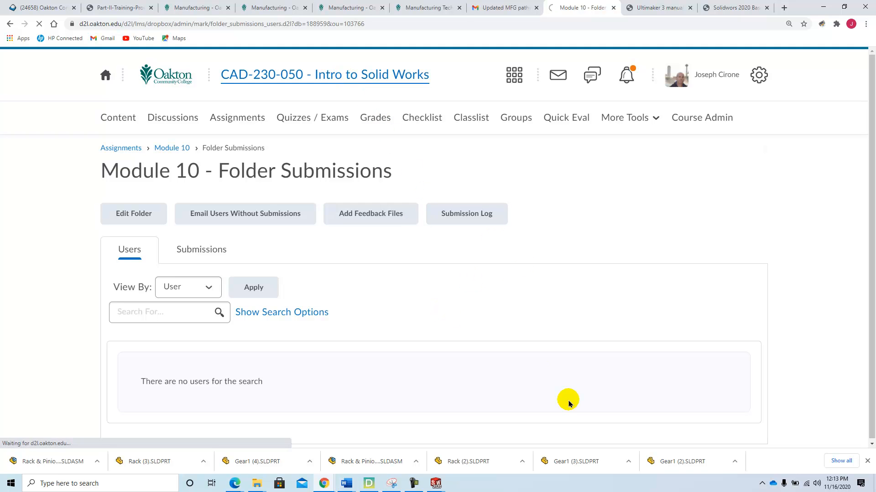
scroll(449, 392, "down", 5)
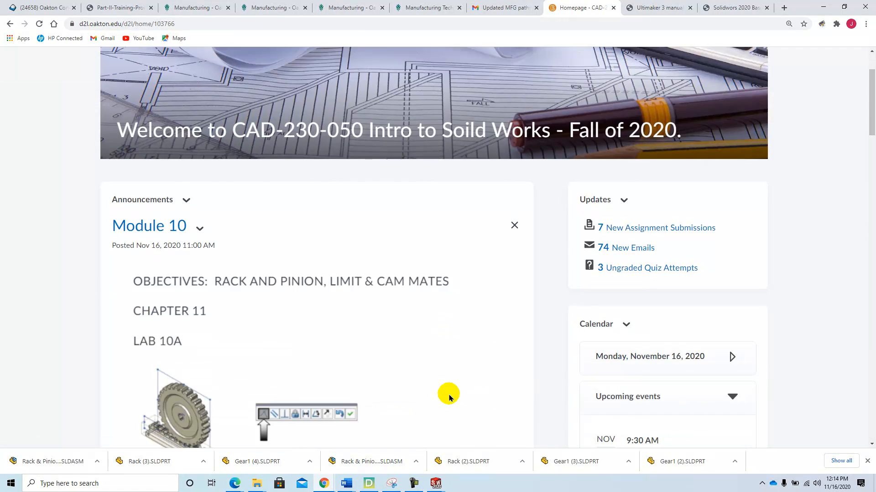